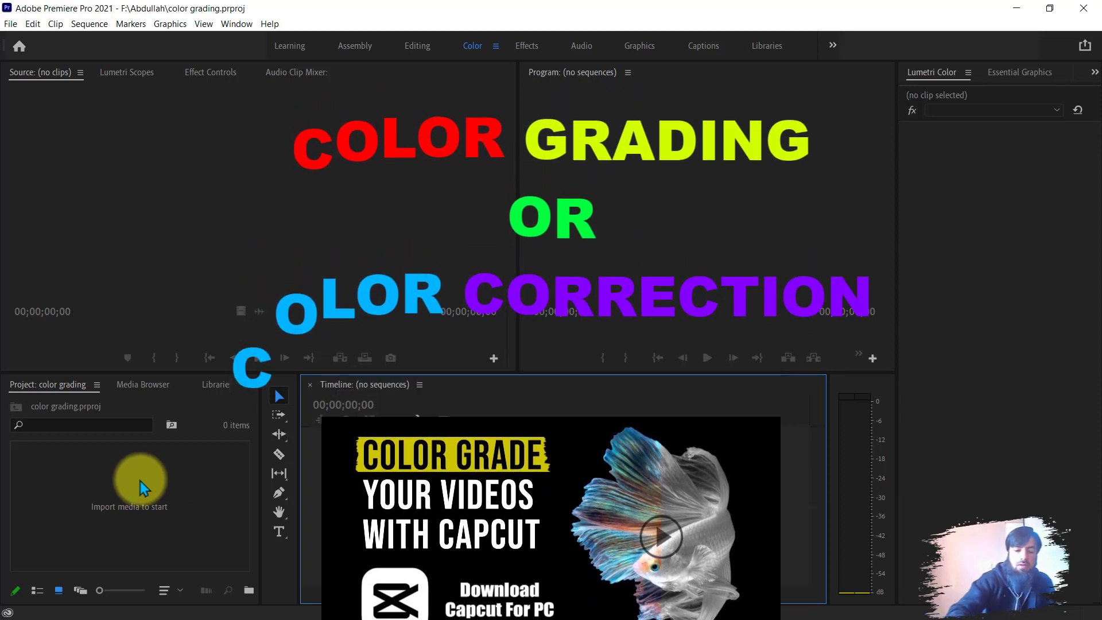
Step: Import the clip 270A0510.MP4.ts, preview it, and create a sequence from it in the timeline
{"action": "double_click", "coordinate": [165, 486]}
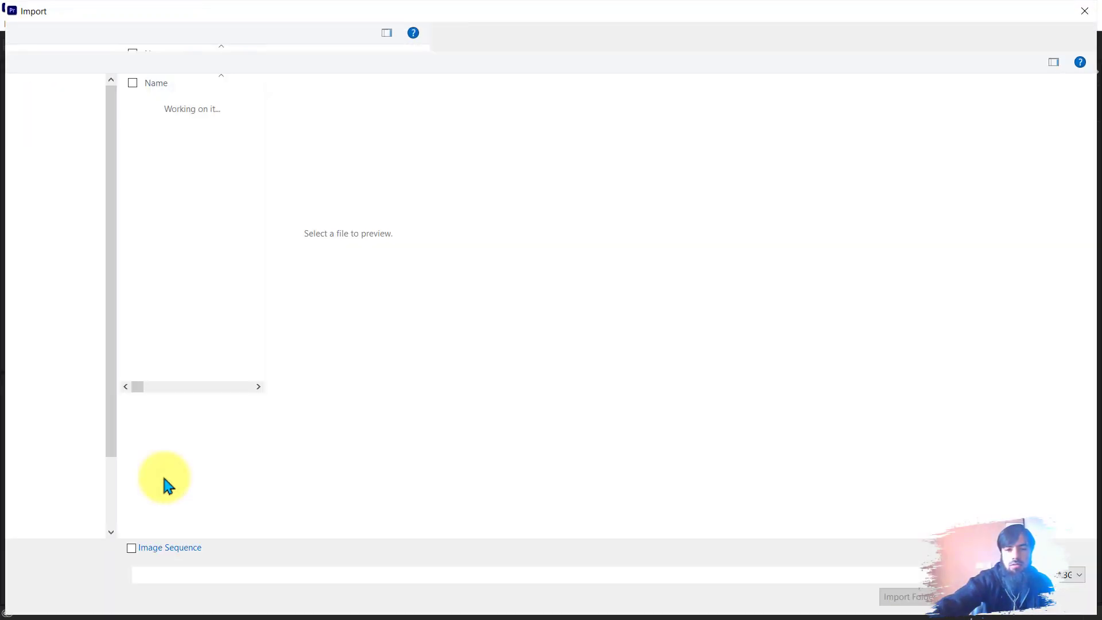
{"action": "left_click", "coordinate": [362, 377]}
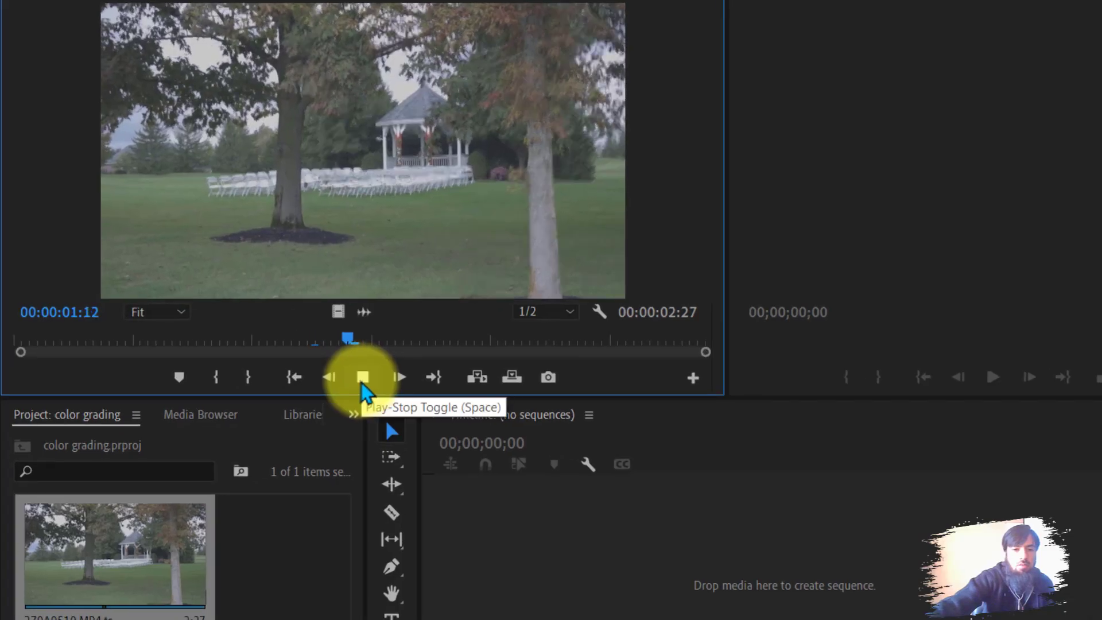
{"action": "left_click_drag", "start_coordinate": [104, 554], "coordinate": [493, 562]}
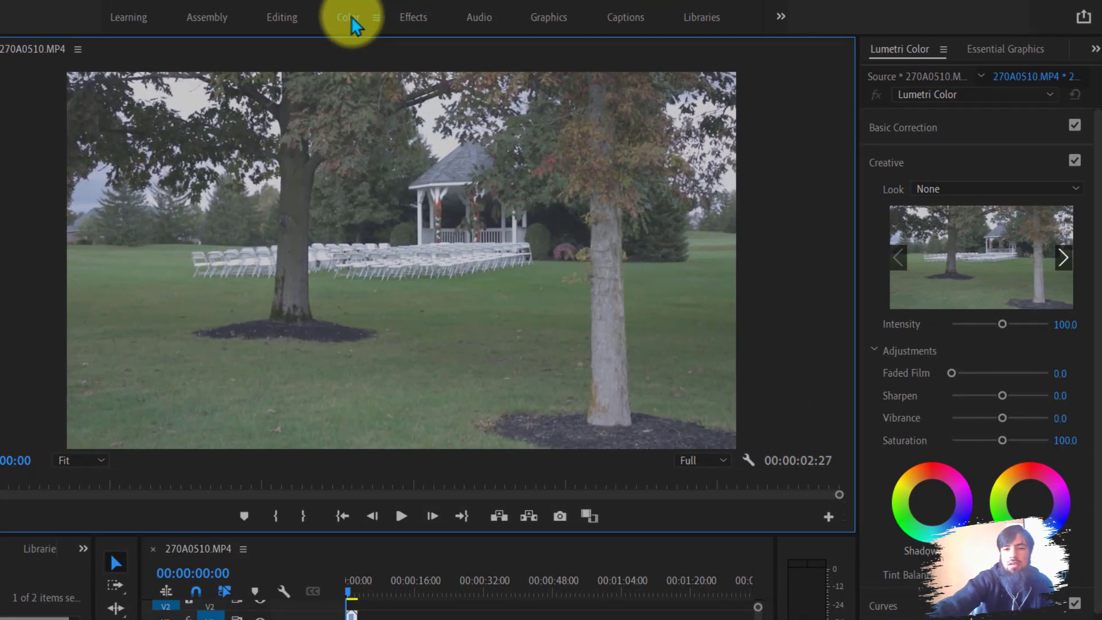
Step: Switch to the Editing workspace and display the Lumetri Color panel in it
{"action": "left_click", "coordinate": [917, 57]}
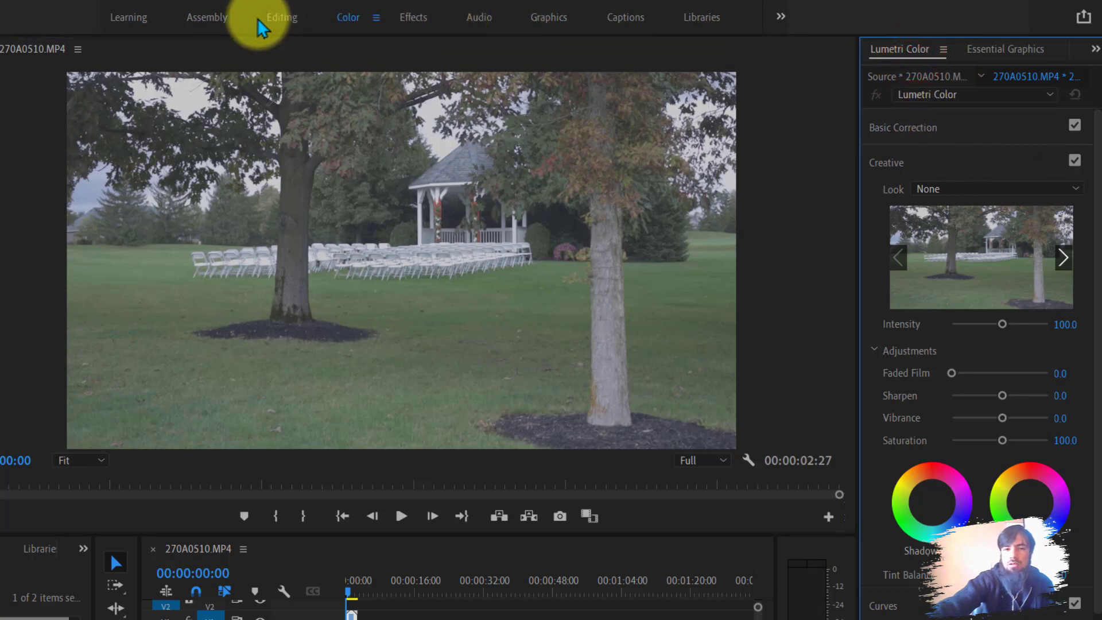
{"action": "left_click", "coordinate": [279, 19]}
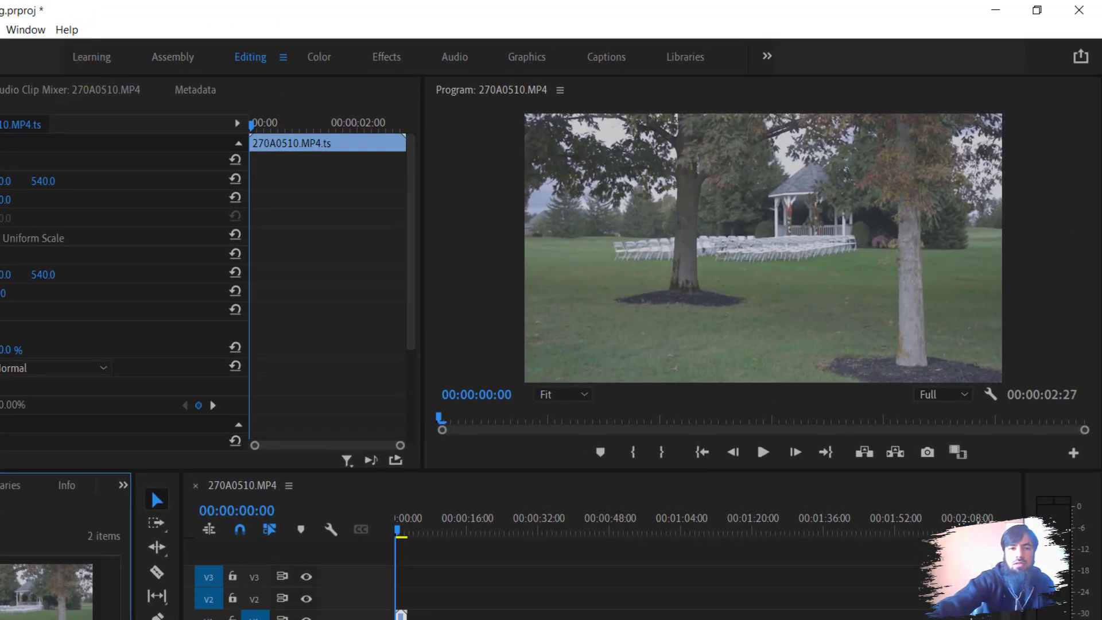
{"action": "left_click", "coordinate": [23, 29]}
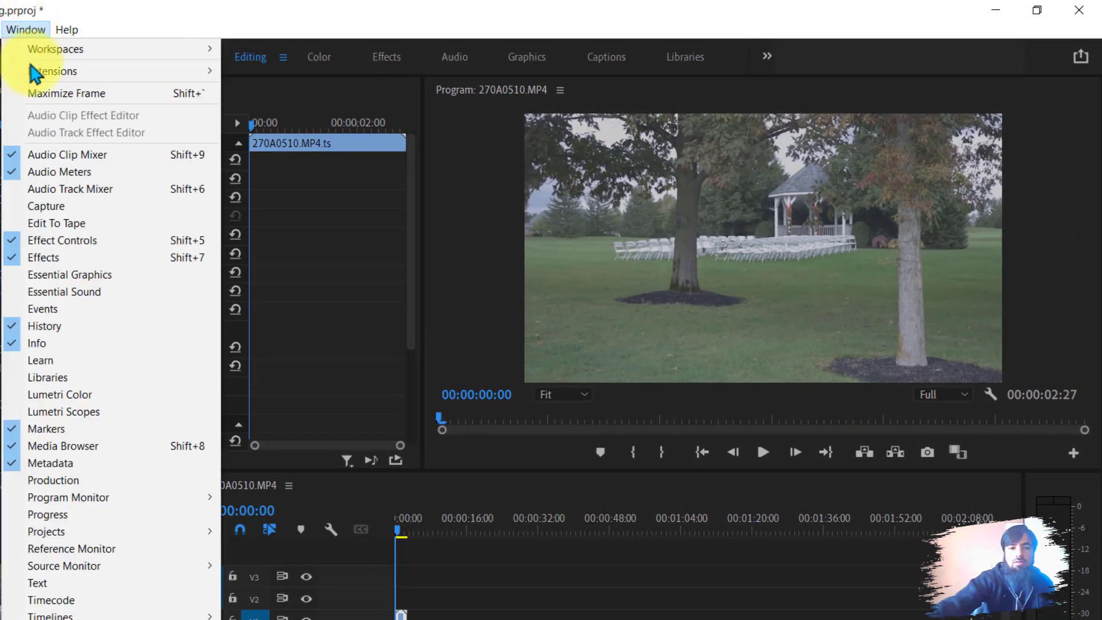
{"action": "left_click", "coordinate": [86, 395]}
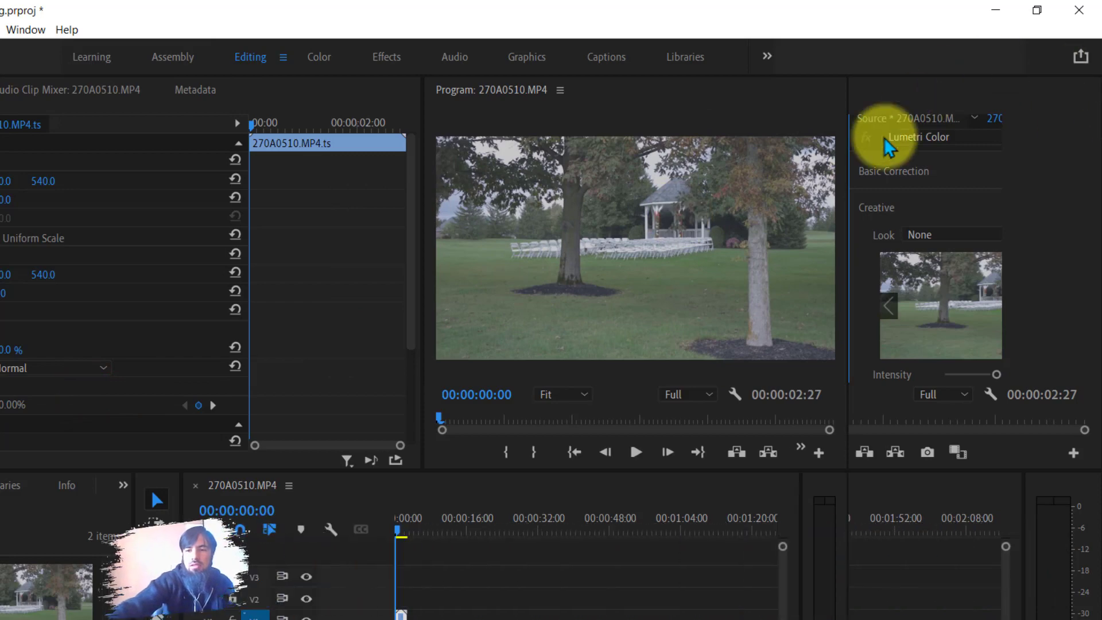
Step: Return to the Color workspace, with Creative collapsed and Basic Correction expanded in Lumetri Color
{"action": "left_click", "coordinate": [333, 64]}
{"action": "left_click", "coordinate": [889, 216]}
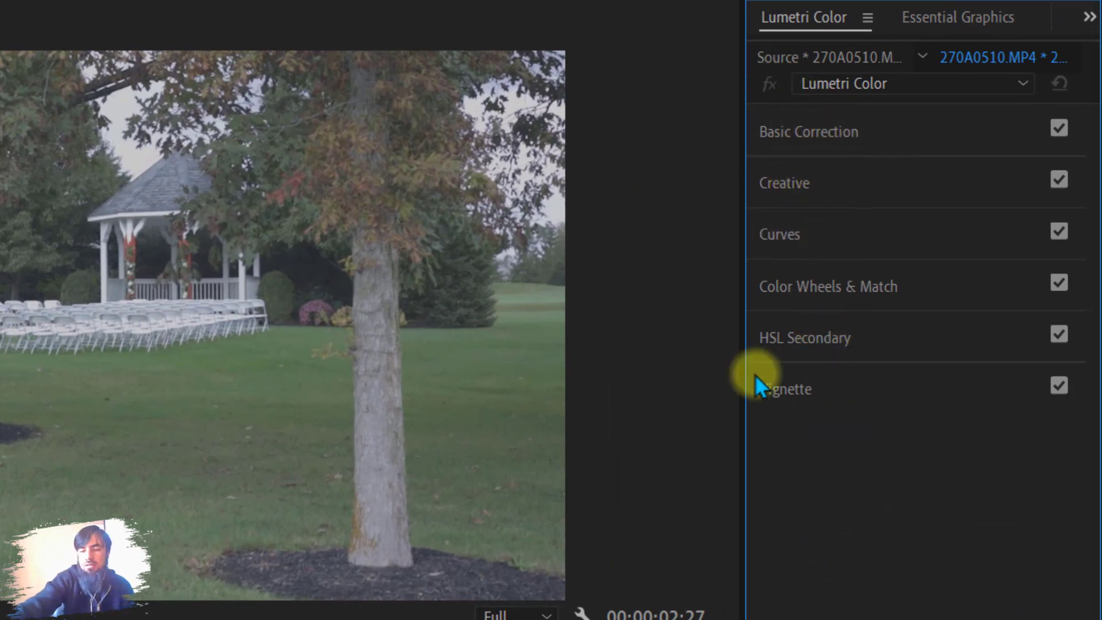
{"action": "left_click", "coordinate": [822, 136]}
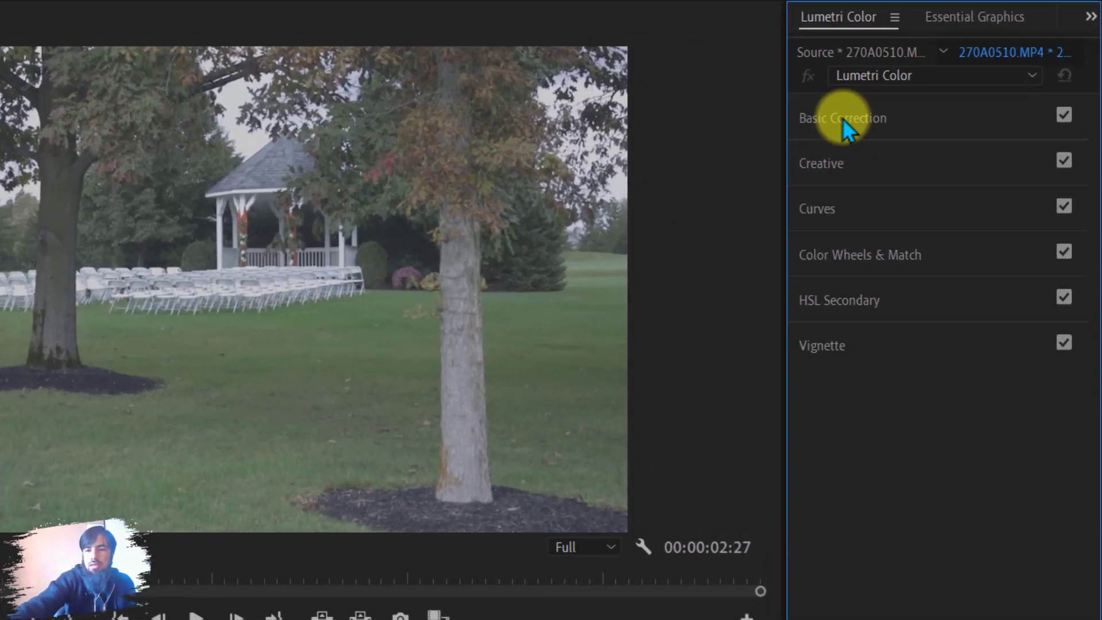
{"action": "left_click", "coordinate": [894, 96]}
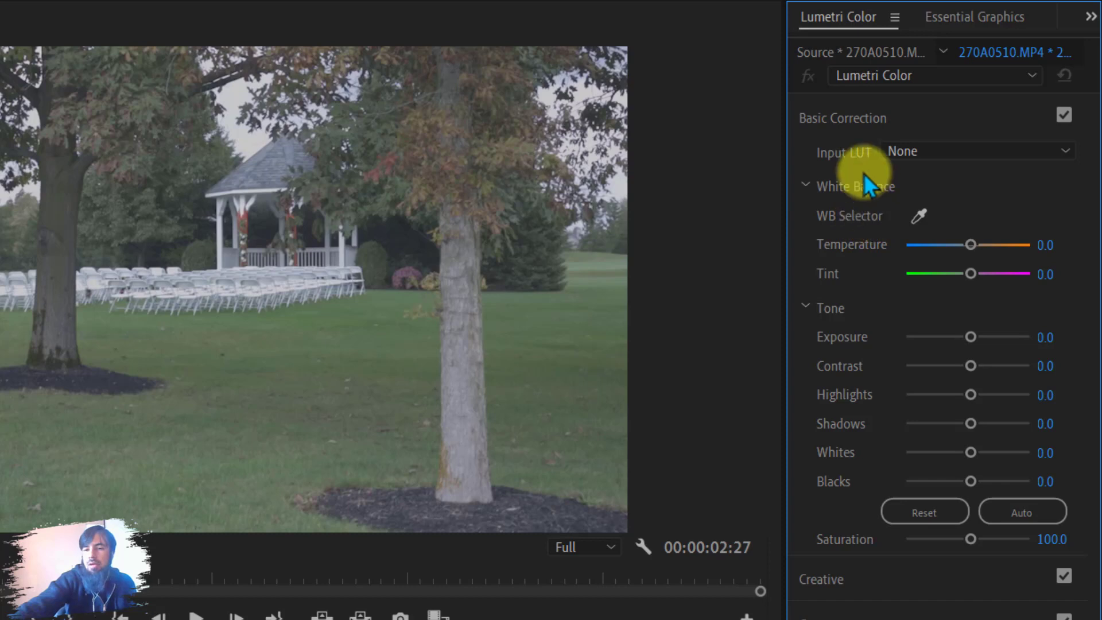
Step: Try the input LUTs ALEXA_Default_LogC2Rec709 and AlexaV3_K1S1_LogC2Video_DCIP3_EE on the clip, and set the input LUT back to None
{"action": "left_click", "coordinate": [934, 149]}
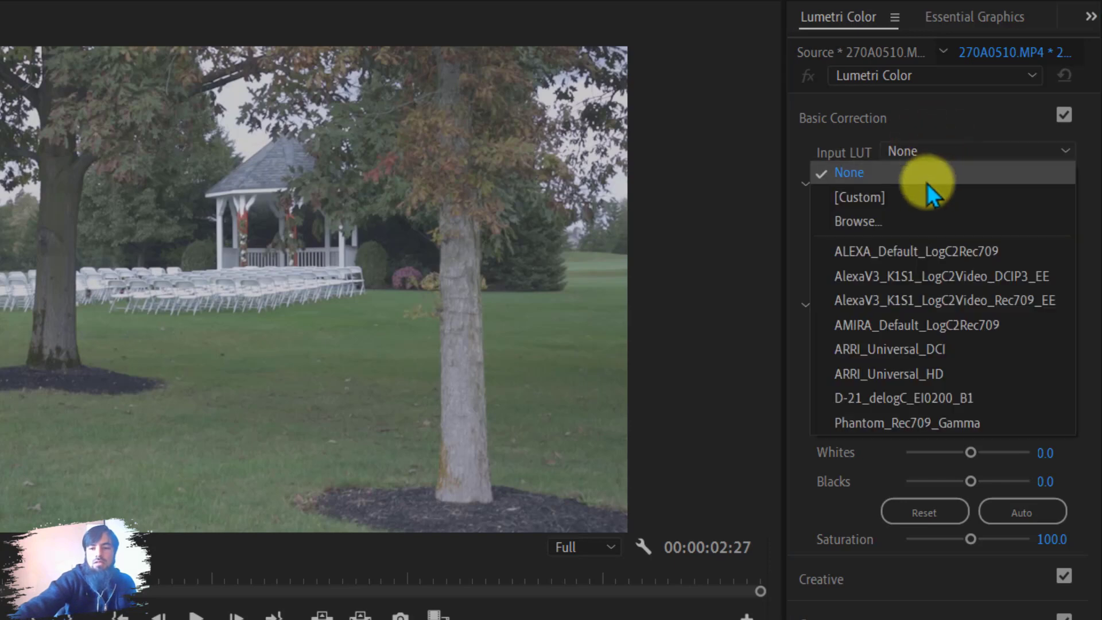
{"action": "left_click", "coordinate": [904, 253]}
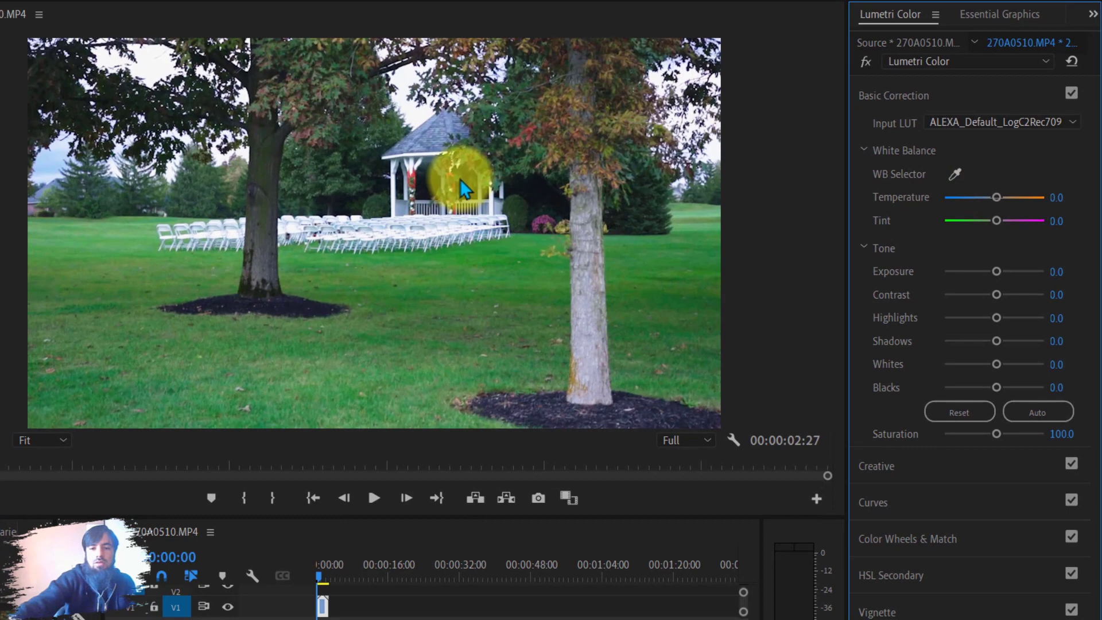
{"action": "left_click", "coordinate": [969, 122]}
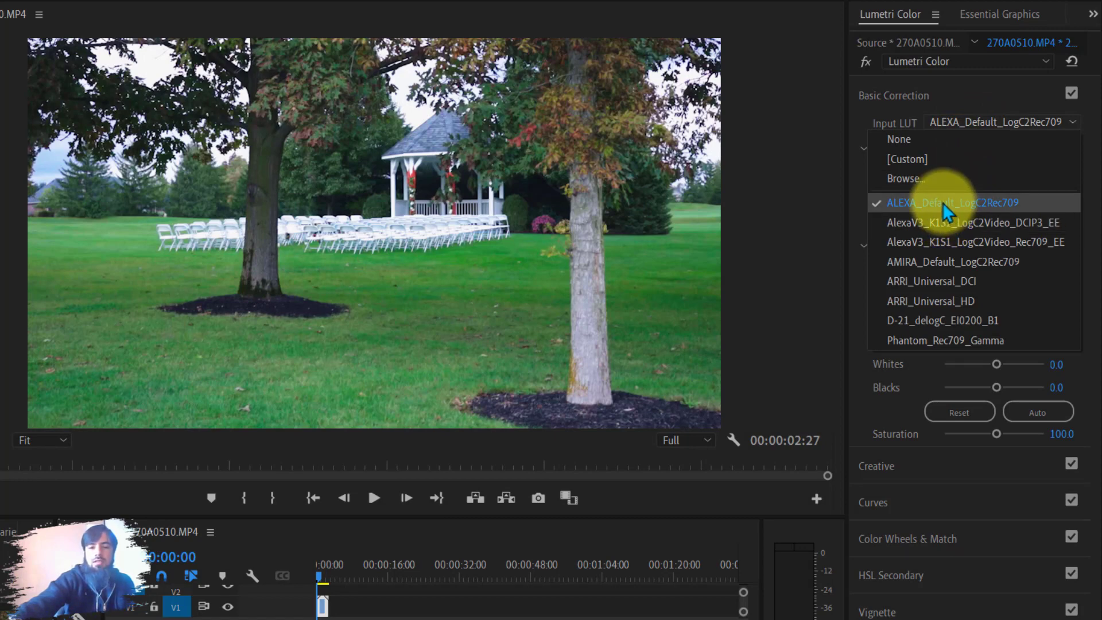
{"action": "left_click", "coordinate": [945, 222]}
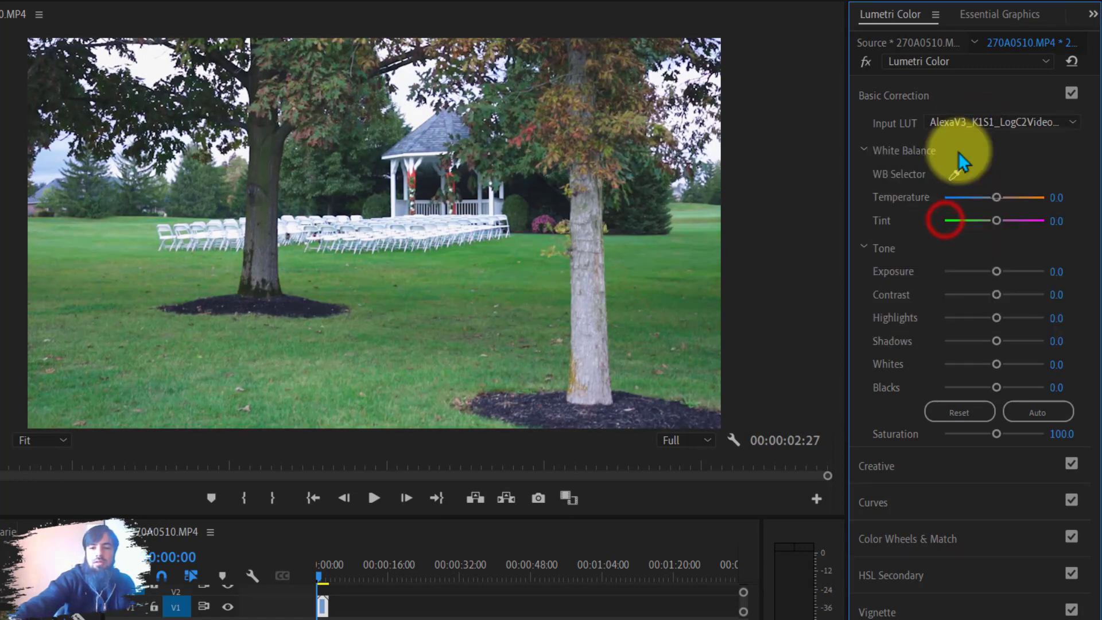
{"action": "left_click", "coordinate": [988, 122]}
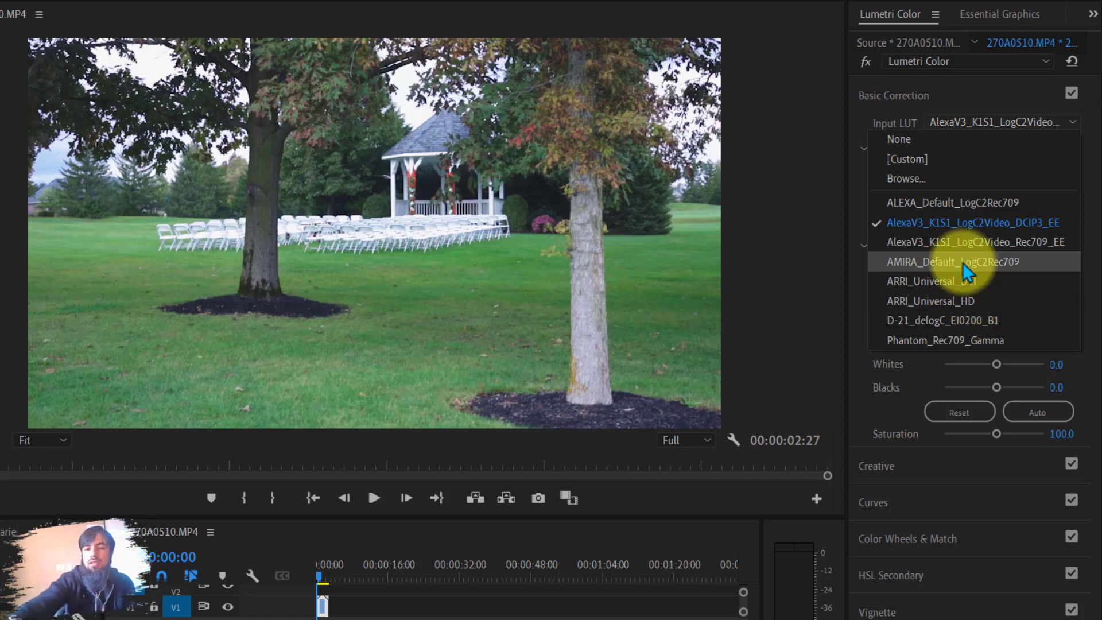
{"action": "left_click", "coordinate": [935, 214]}
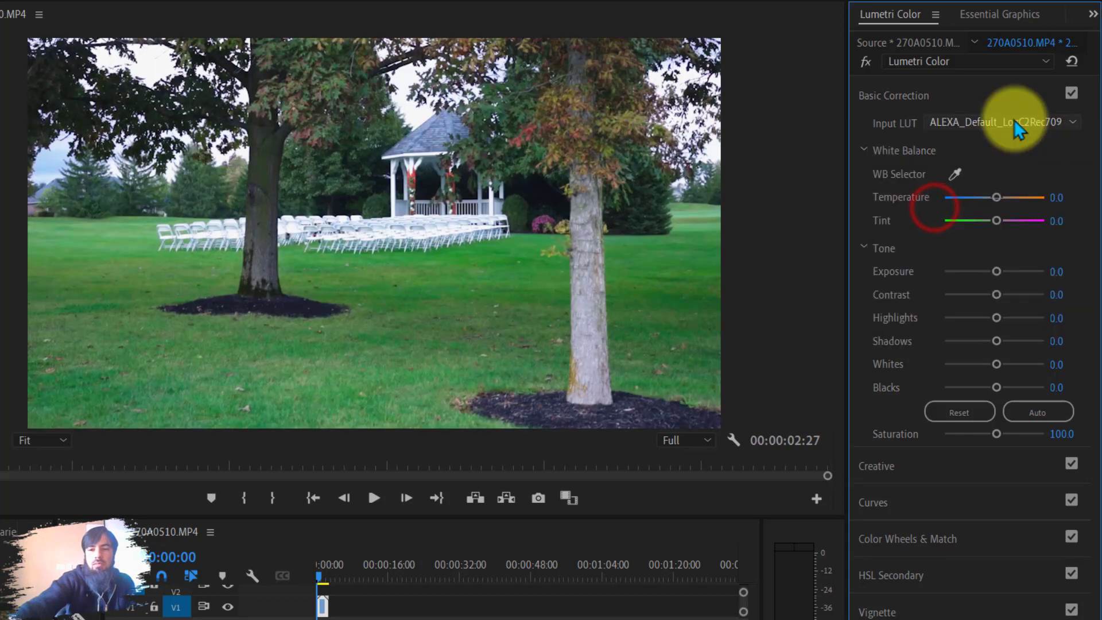
{"action": "left_click", "coordinate": [1013, 120]}
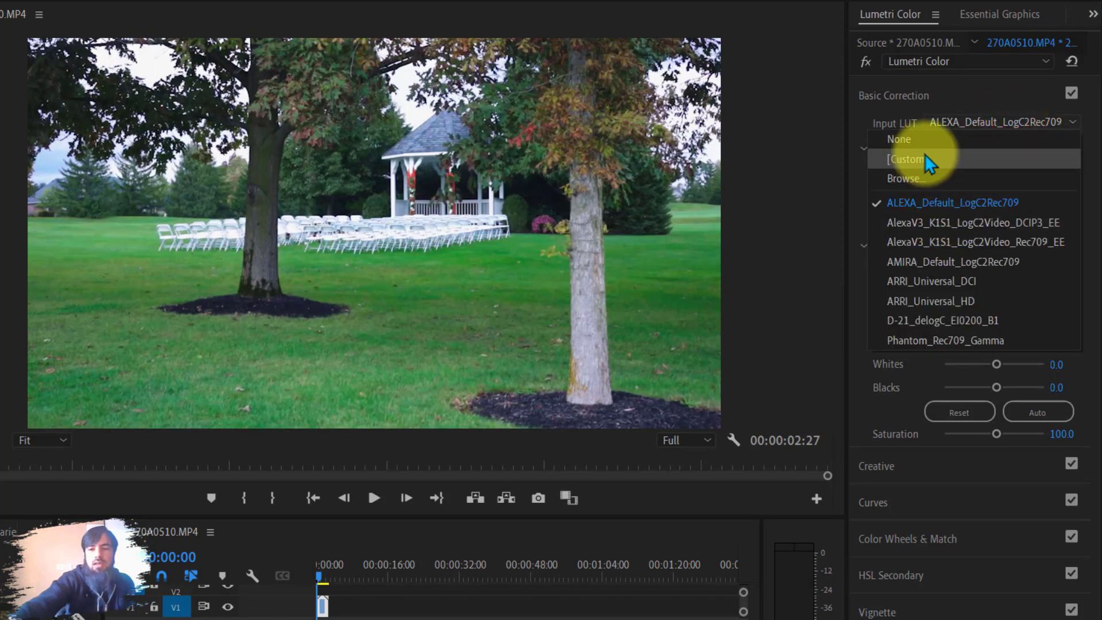
{"action": "left_click", "coordinate": [938, 144]}
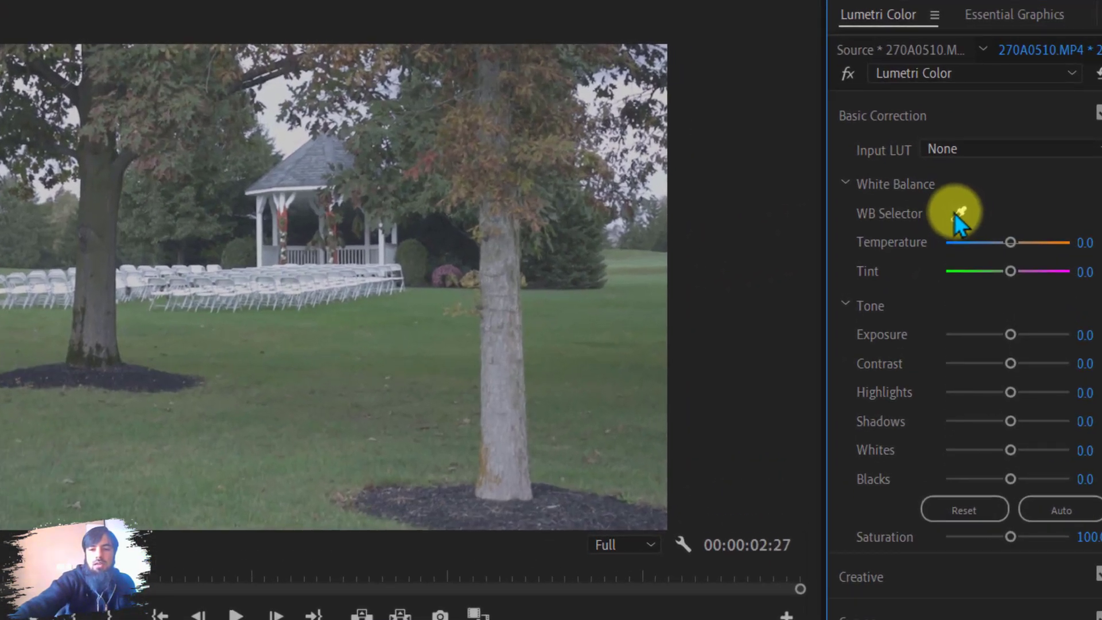
Step: Sample the white balance from the gazebo roof and reduce the Temperature to 23.9
{"action": "left_click", "coordinate": [960, 210]}
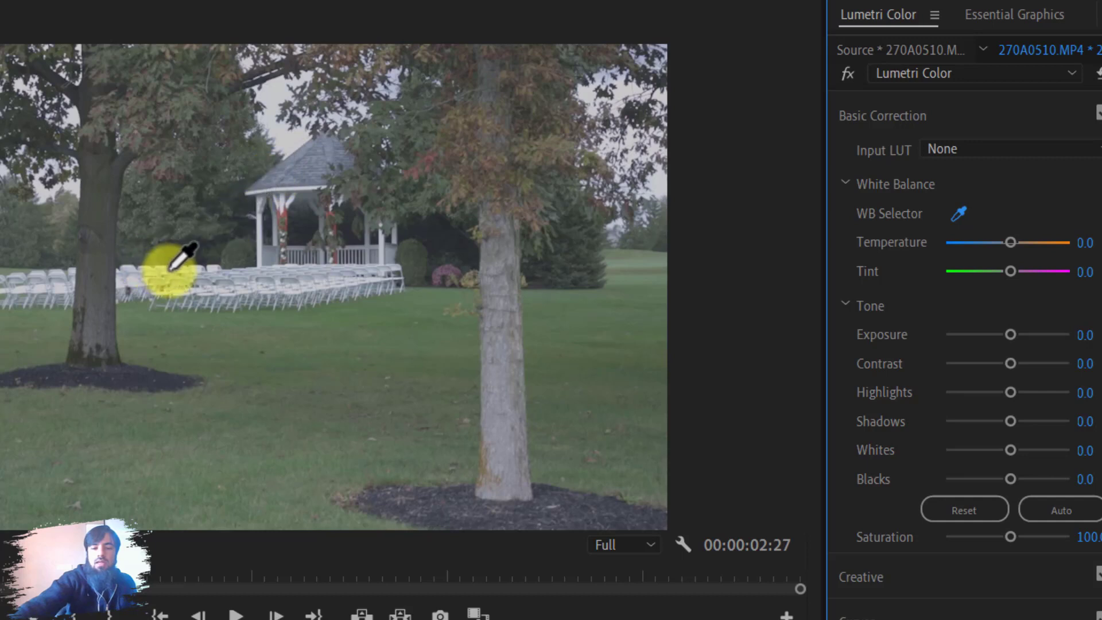
{"action": "left_click", "coordinate": [306, 160]}
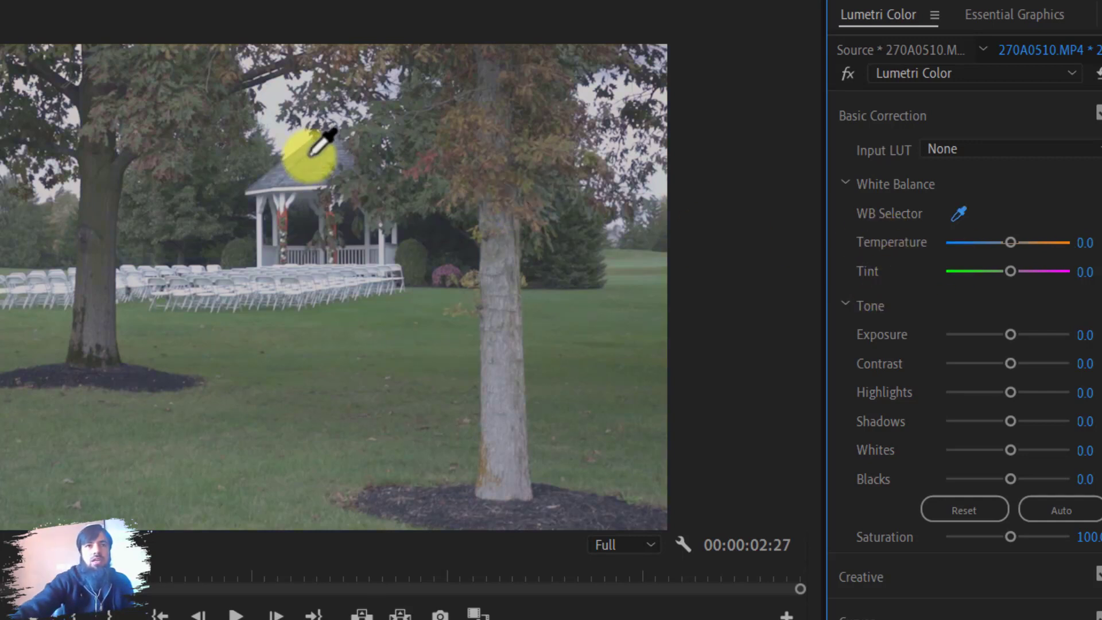
{"action": "left_click", "coordinate": [310, 155]}
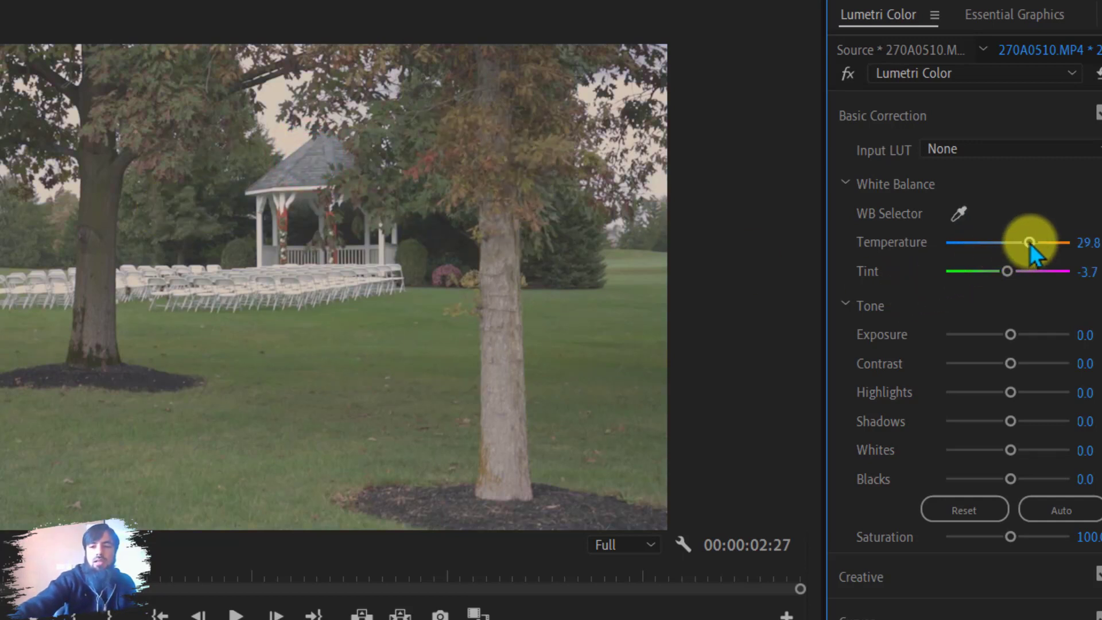
{"action": "mouse_move", "coordinate": [1030, 243]}
{"action": "left_mouse_down"}
{"action": "mouse_move", "coordinate": [975, 242]}
{"action": "mouse_move", "coordinate": [1022, 242]}
{"action": "left_mouse_up"}
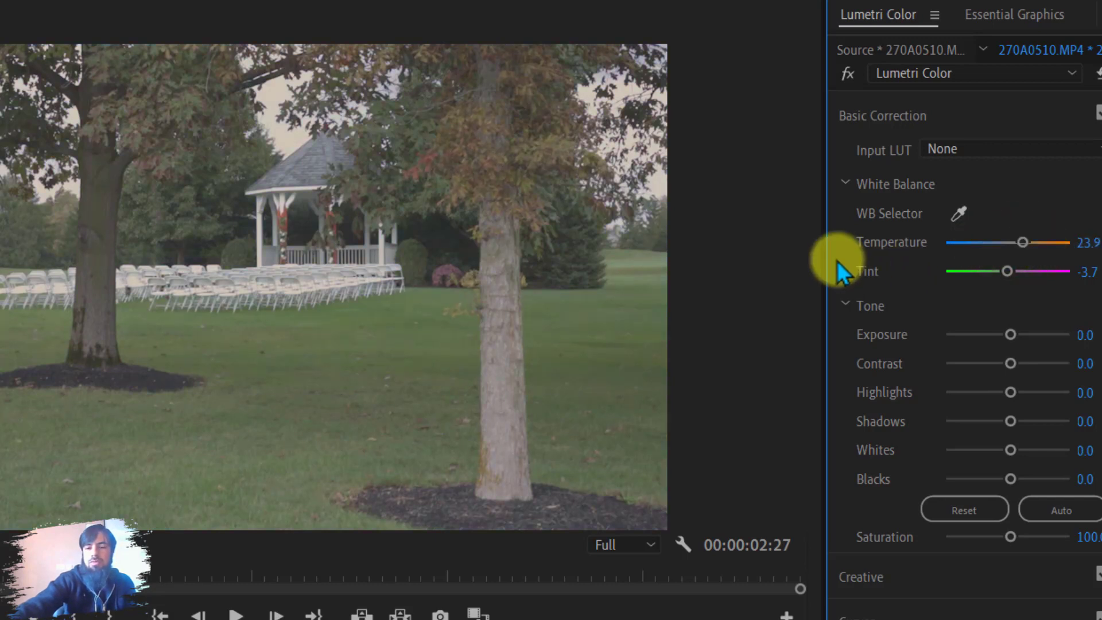
Step: Resample the white balance from the gazebo roof and the white chairs, and set the Tint to 2.7
{"action": "left_click", "coordinate": [960, 213]}
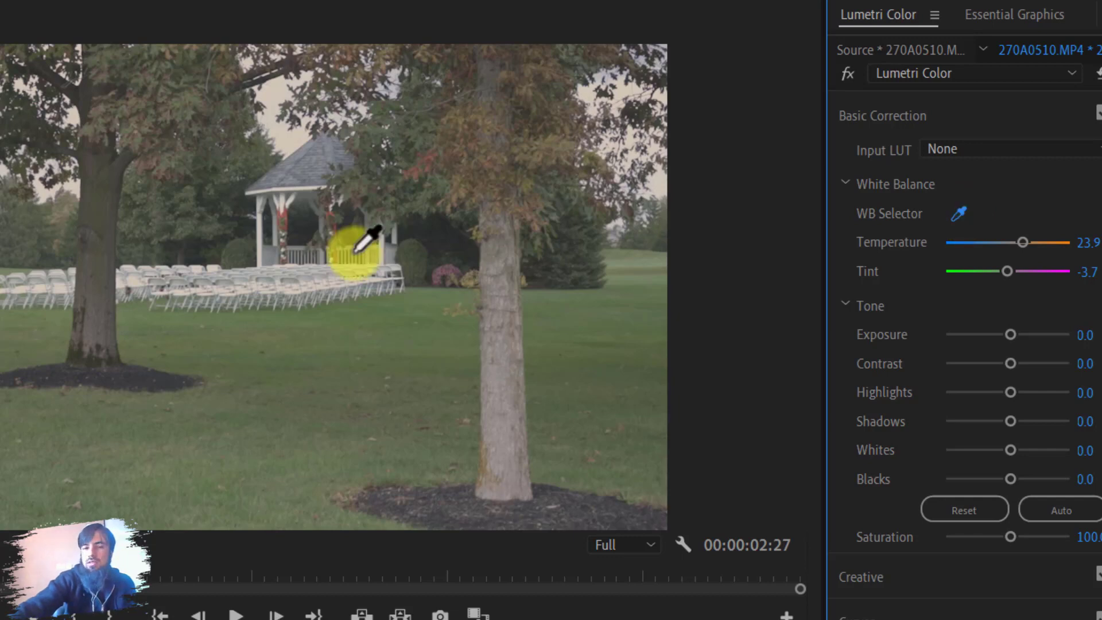
{"action": "left_click", "coordinate": [296, 168]}
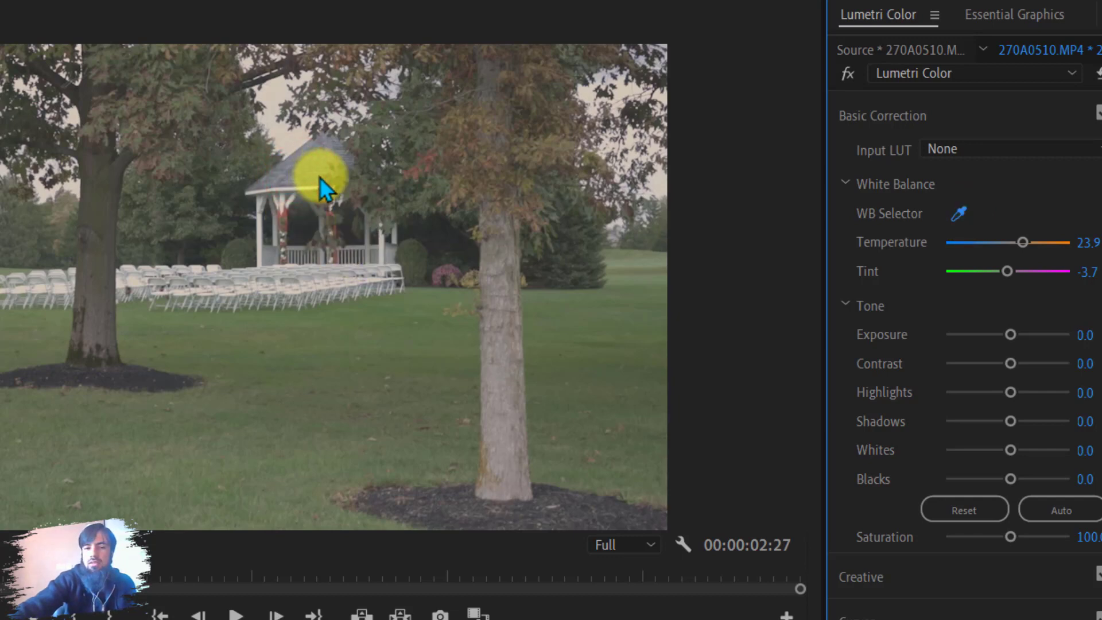
{"action": "left_click", "coordinate": [959, 213]}
{"action": "left_click", "coordinate": [612, 185]}
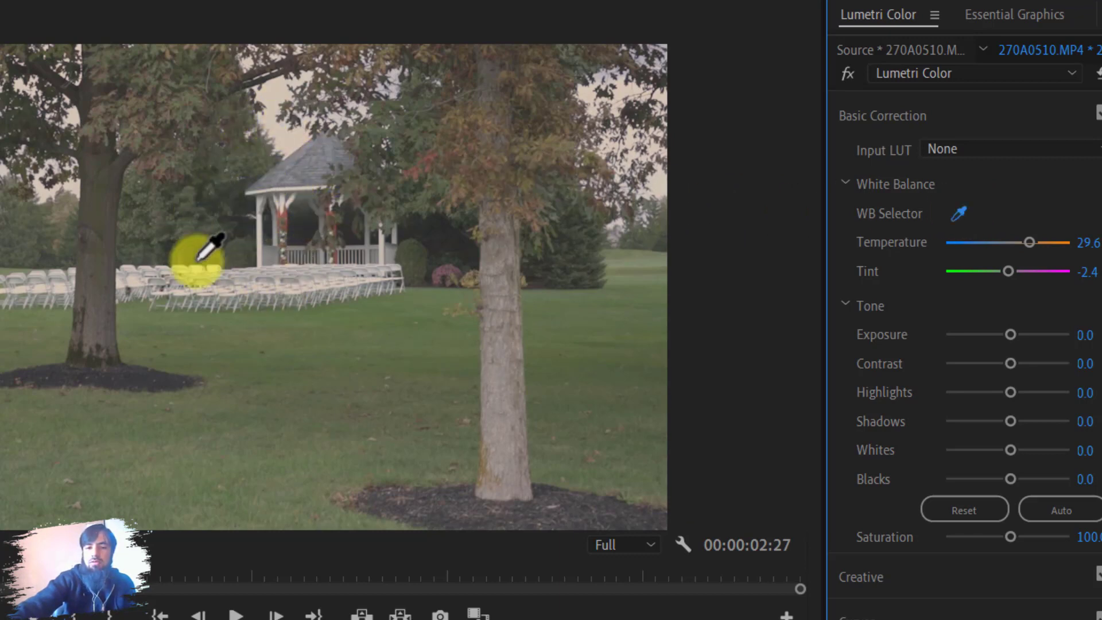
{"action": "left_click", "coordinate": [136, 278]}
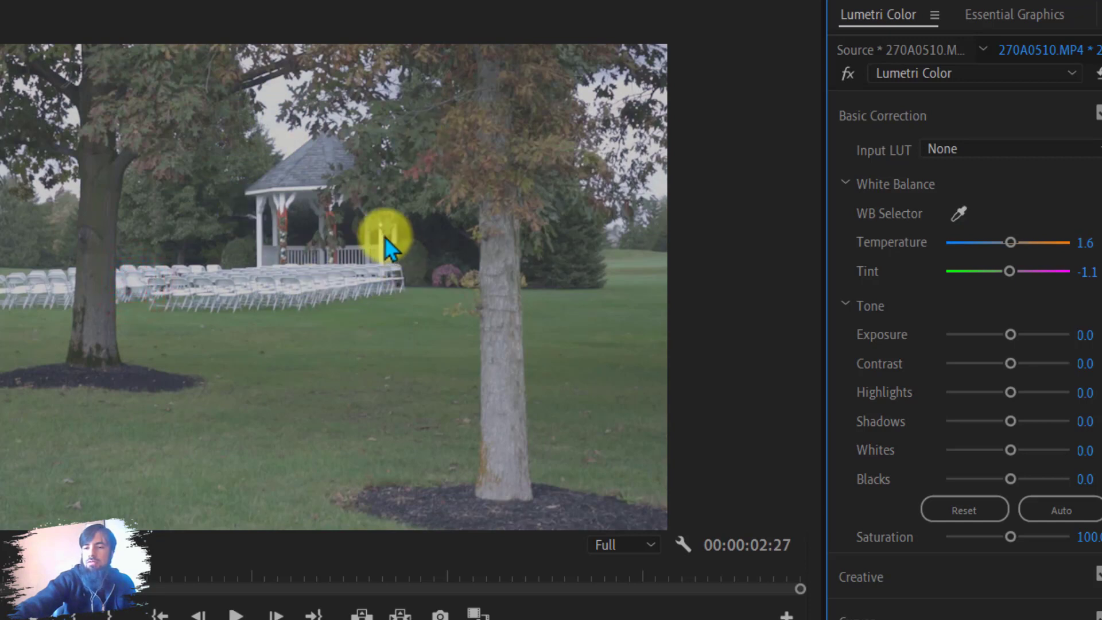
{"action": "left_click_drag", "start_coordinate": [1009, 271], "coordinate": [1008, 271]}
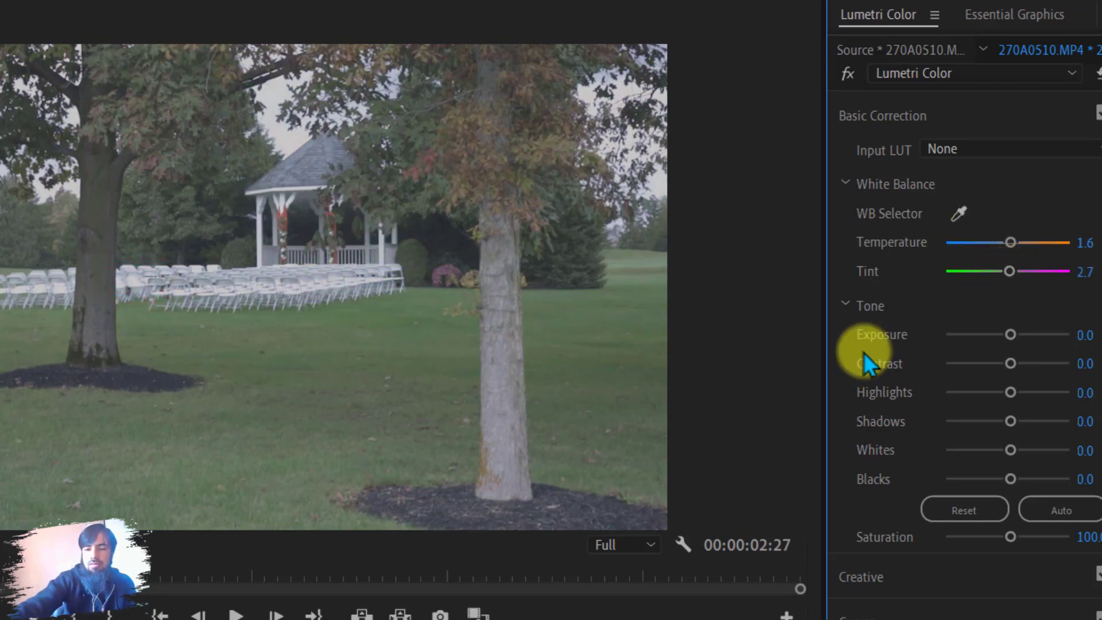
Step: Set the clip's white balance by sampling the gazebo roof again
{"action": "left_click", "coordinate": [958, 213]}
{"action": "left_click", "coordinate": [319, 165]}
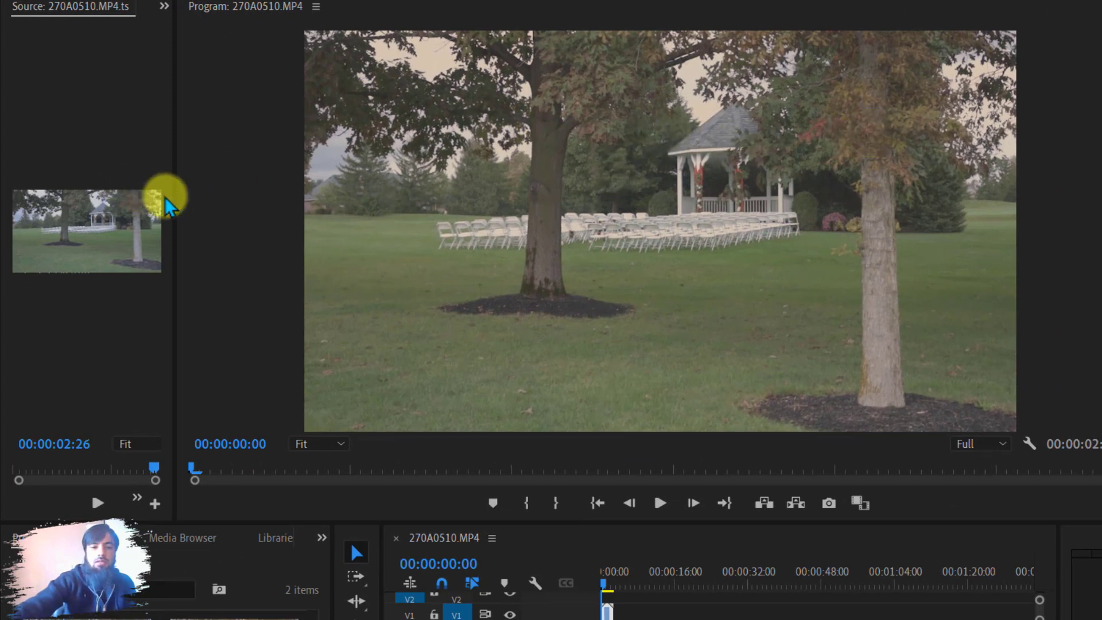
Step: Widen the Source monitor area and display the Lumetri Scopes there
{"action": "left_click_drag", "start_coordinate": [173, 198], "coordinate": [418, 201]}
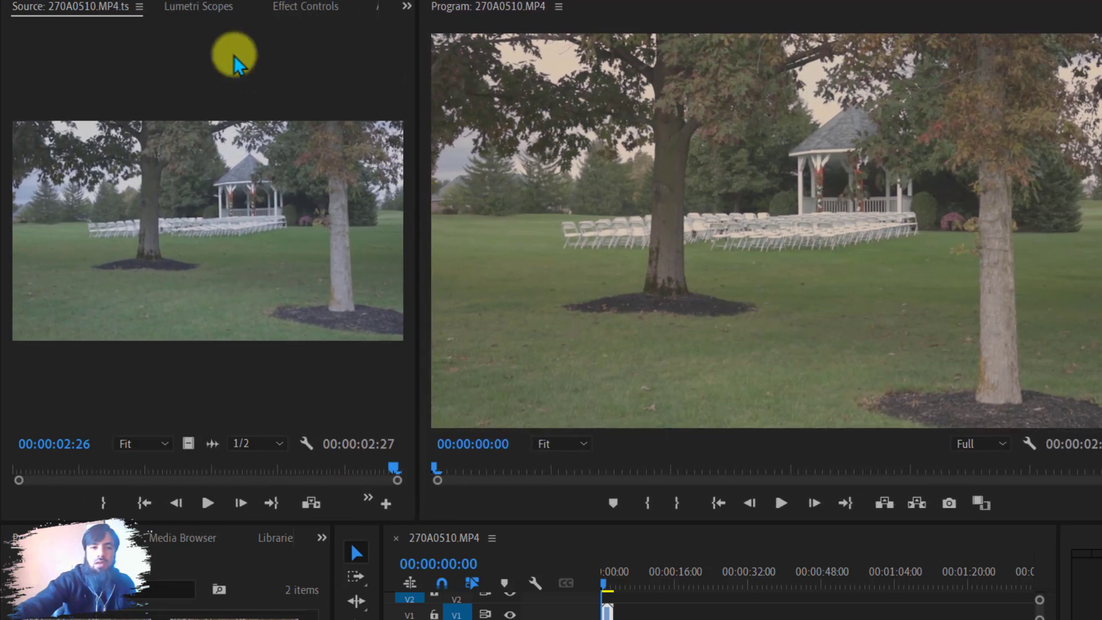
{"action": "left_click", "coordinate": [198, 8]}
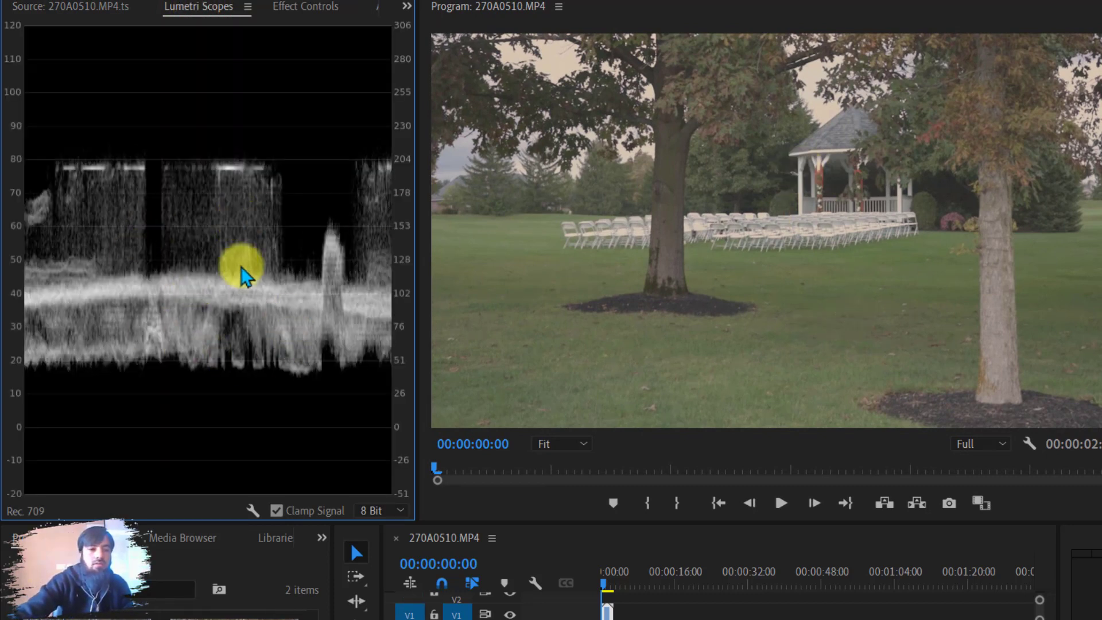
Step: Switch the scope's waveform type to RGB and back to Luma
{"action": "right_click", "coordinate": [231, 198]}
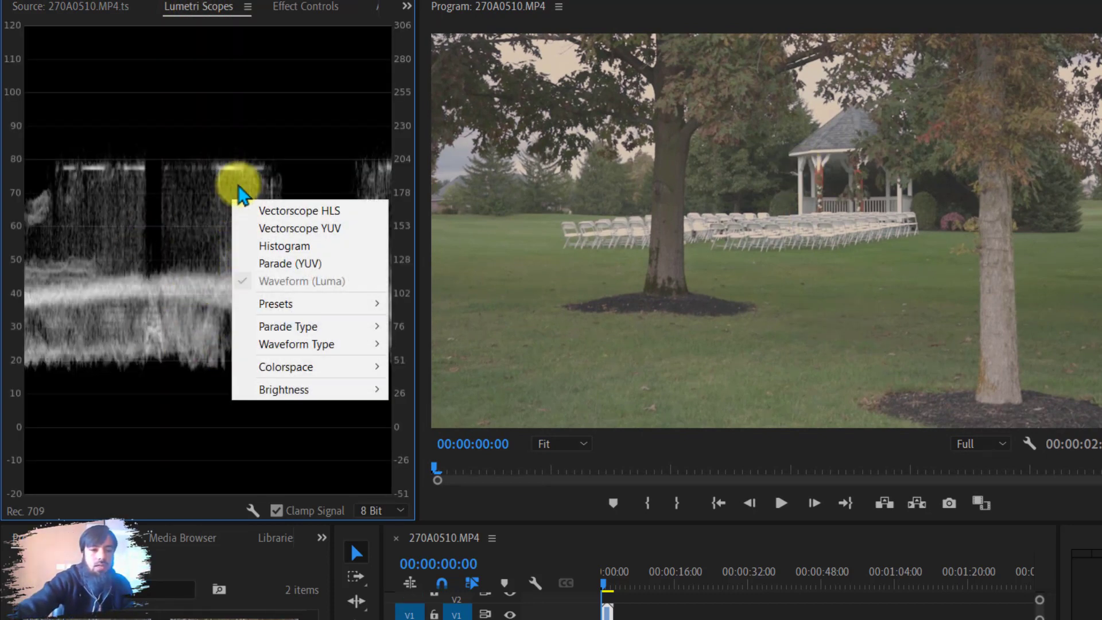
{"action": "mouse_move", "coordinate": [293, 344]}
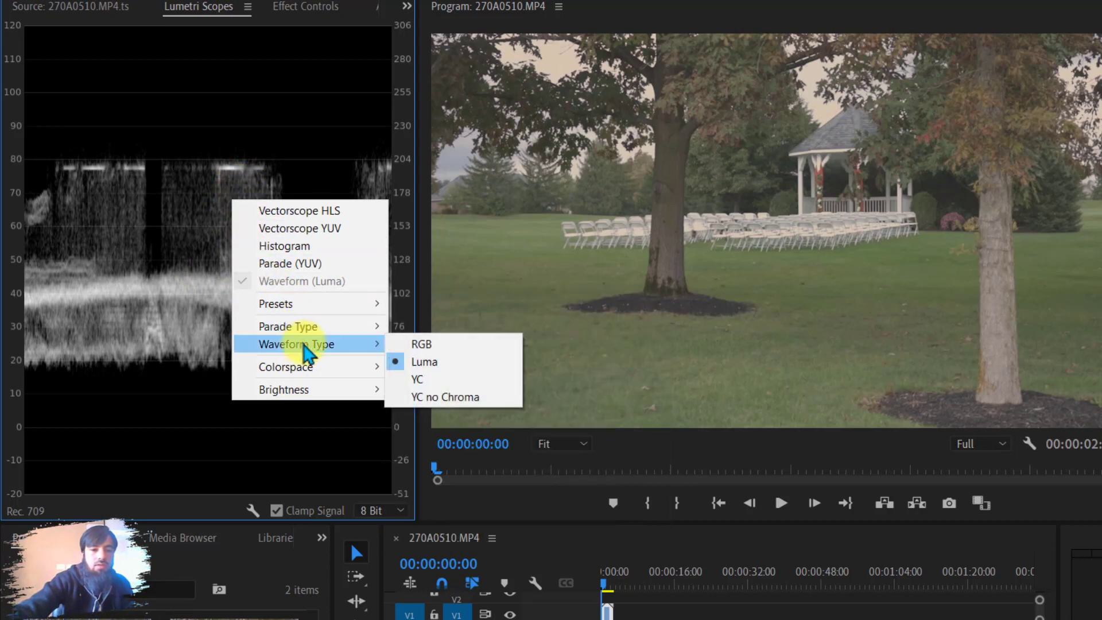
{"action": "left_click", "coordinate": [439, 344]}
{"action": "right_click", "coordinate": [231, 174]}
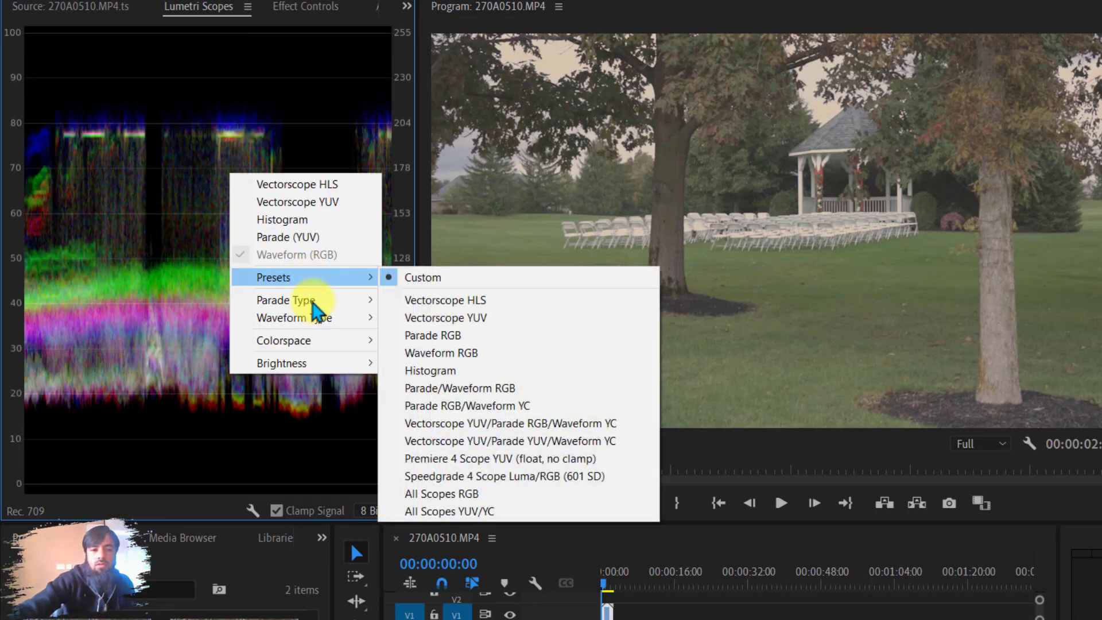
{"action": "mouse_move", "coordinate": [317, 322]}
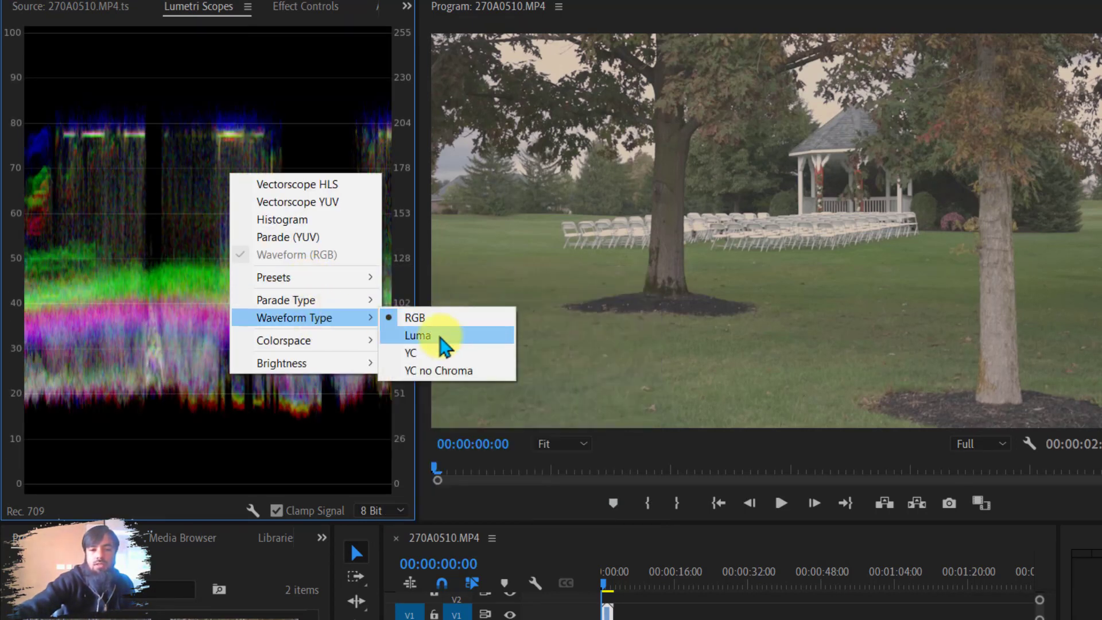
{"action": "left_click", "coordinate": [441, 339]}
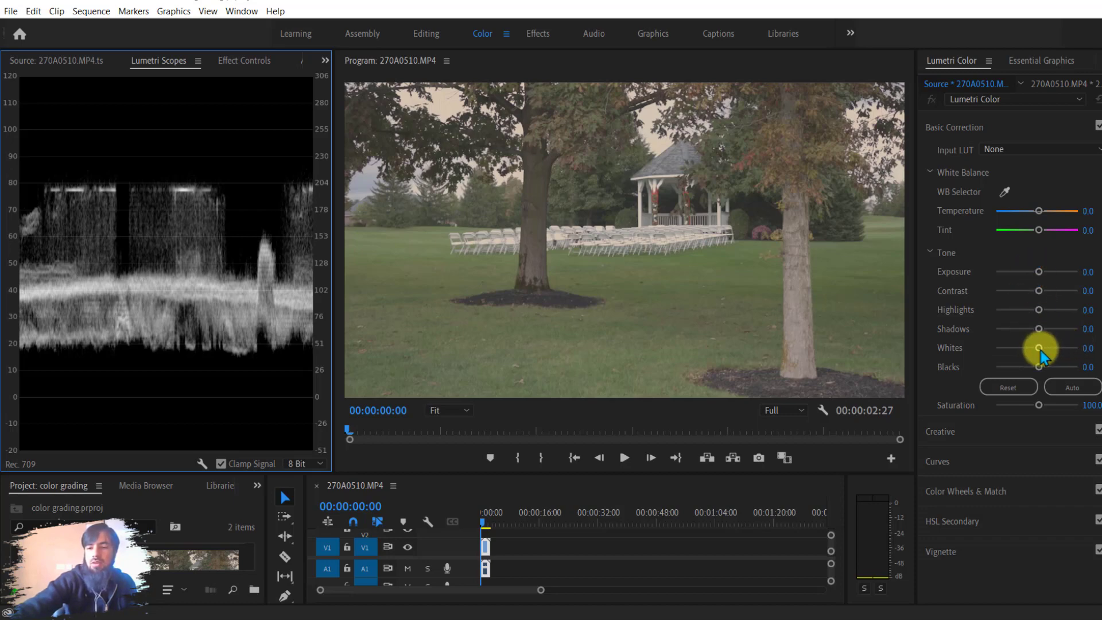
Step: Set the clip's Whites to 62.8 and Blacks to -68.1 to widen its tonal range on the waveform
{"action": "left_click_drag", "start_coordinate": [1042, 350], "coordinate": [1059, 366]}
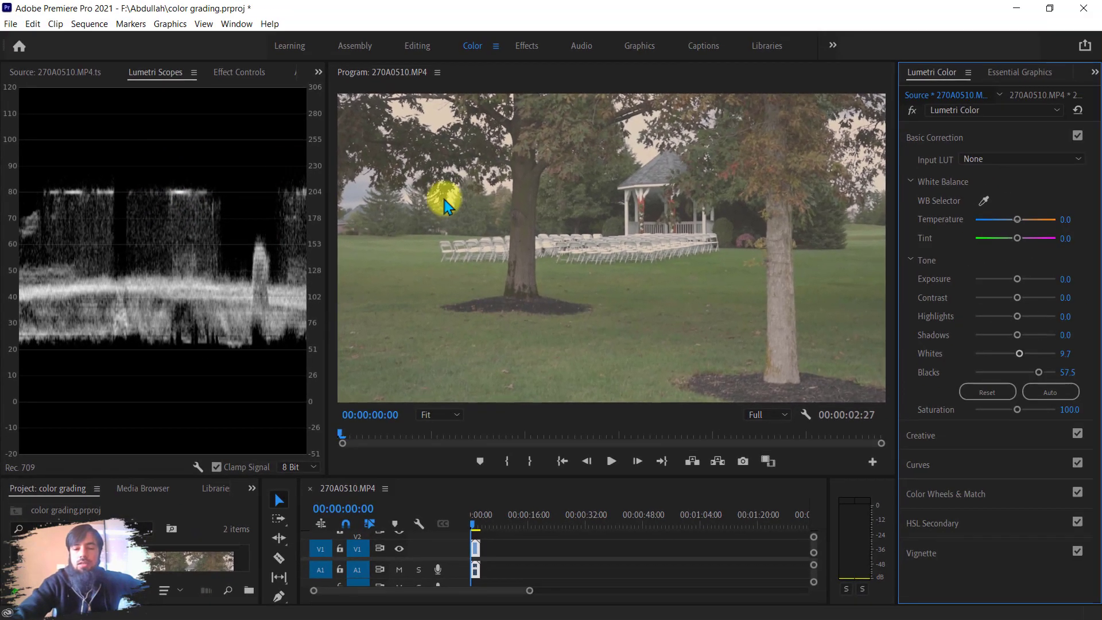
{"action": "left_click_drag", "start_coordinate": [1017, 354], "coordinate": [987, 371]}
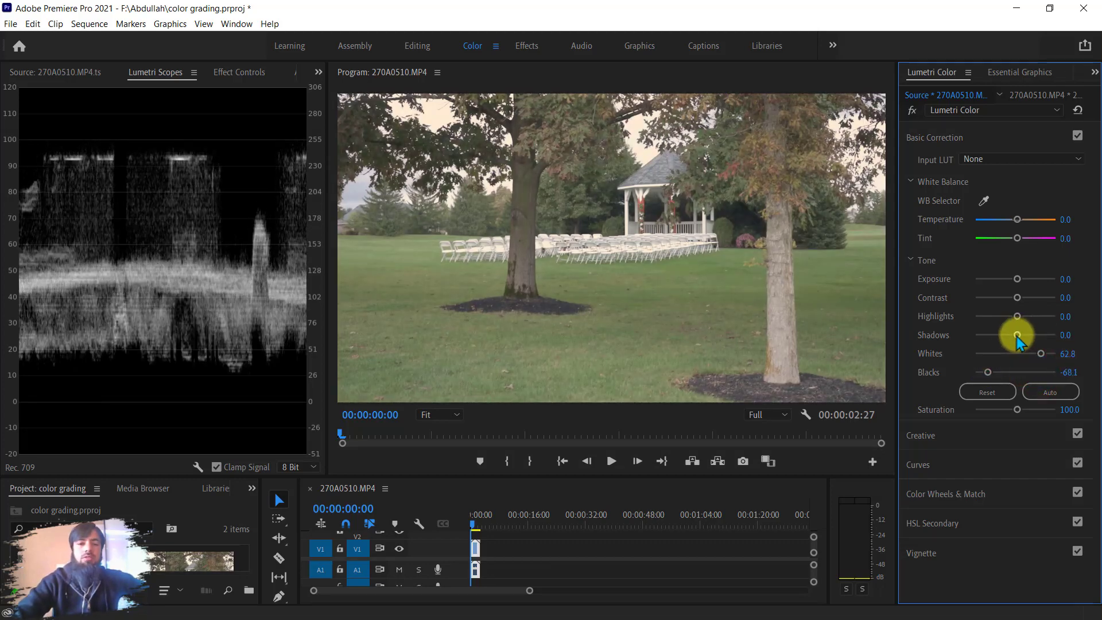
Step: Set the Shadows to -23.9 and the Highlights to 29.2 in the clip's Basic Correction
{"action": "mouse_move", "coordinate": [1017, 336]}
{"action": "left_mouse_down"}
{"action": "mouse_move", "coordinate": [1007, 337]}
{"action": "mouse_move", "coordinate": [1040, 339]}
{"action": "mouse_move", "coordinate": [1015, 339]}
{"action": "left_mouse_up"}
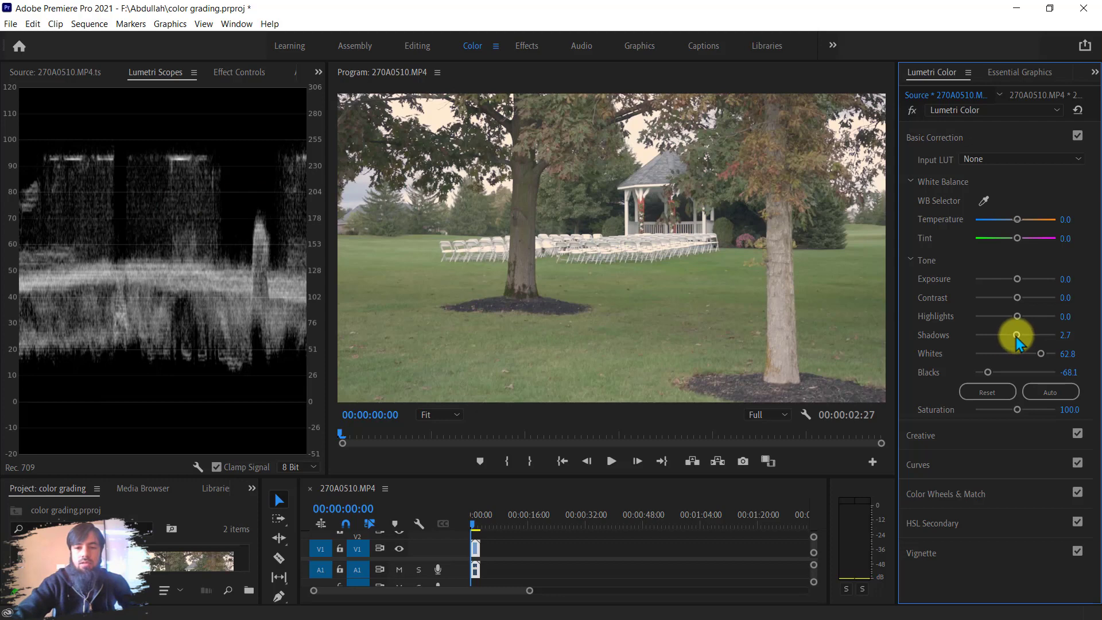
{"action": "mouse_move", "coordinate": [1017, 336]}
{"action": "left_mouse_down"}
{"action": "mouse_move", "coordinate": [1027, 336]}
{"action": "mouse_move", "coordinate": [986, 337]}
{"action": "mouse_move", "coordinate": [1036, 337]}
{"action": "mouse_move", "coordinate": [1007, 335]}
{"action": "mouse_move", "coordinate": [1025, 336]}
{"action": "left_mouse_up"}
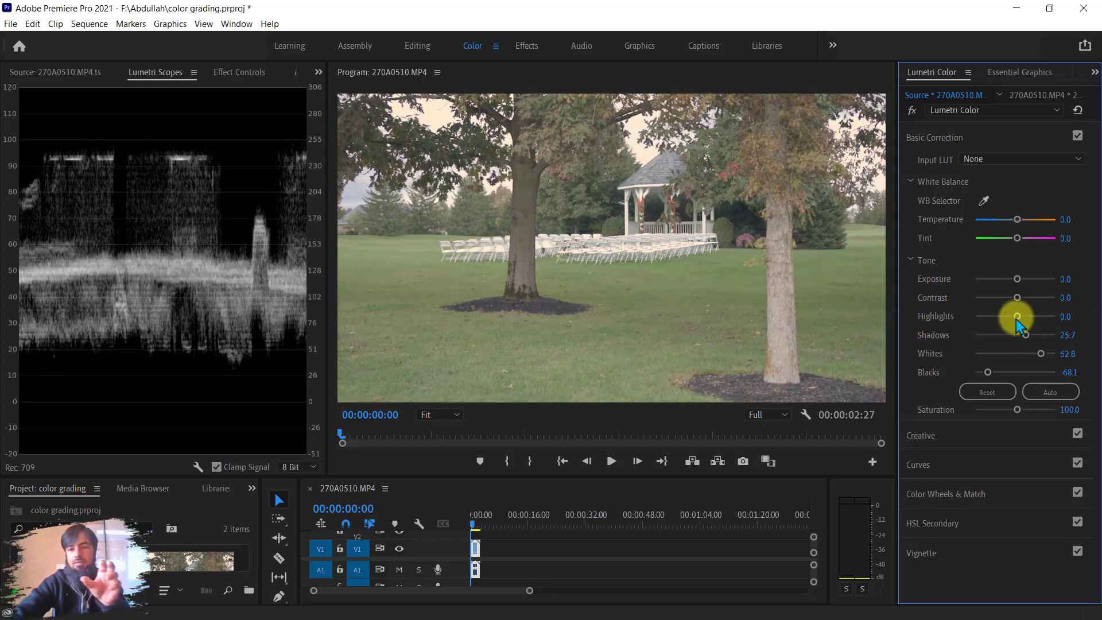
{"action": "left_click_drag", "start_coordinate": [1025, 336], "coordinate": [1005, 336]}
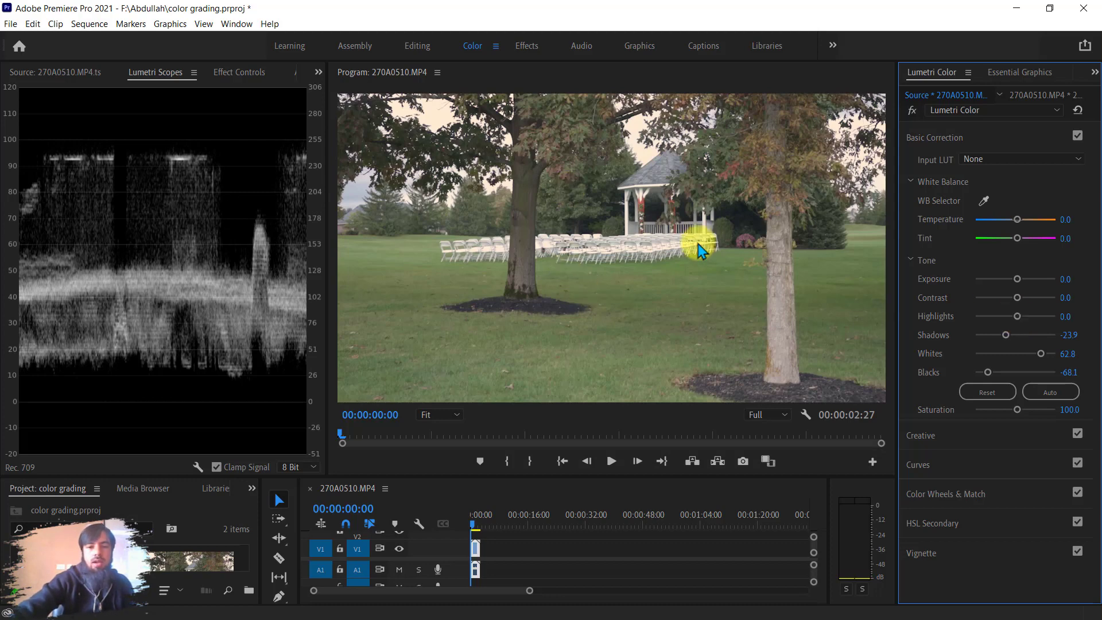
{"action": "left_click_drag", "start_coordinate": [1019, 313], "coordinate": [993, 316]}
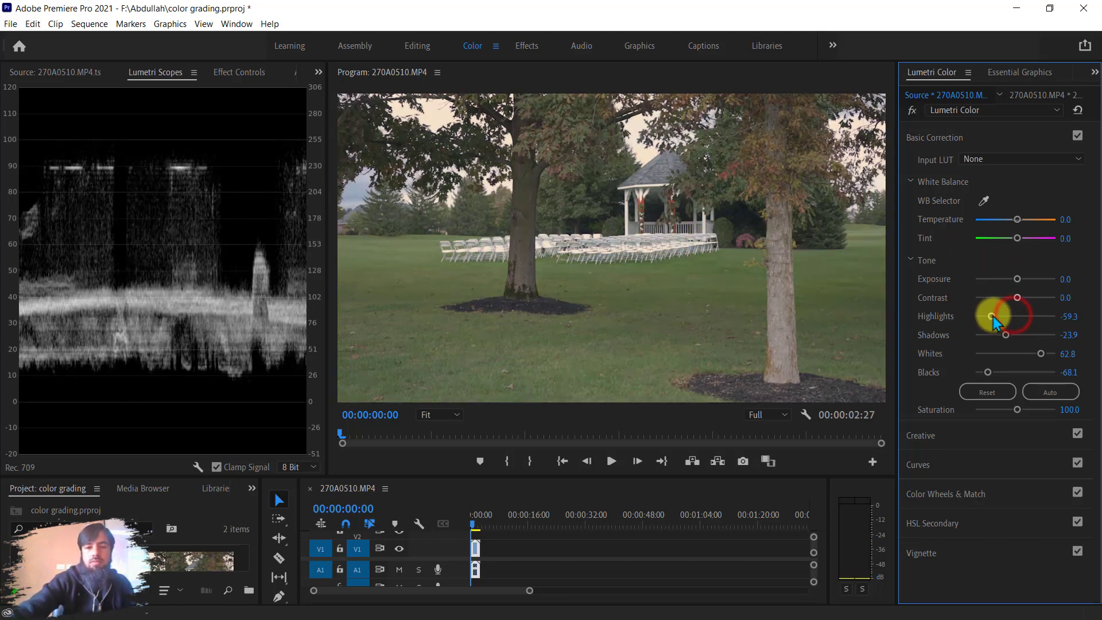
{"action": "left_click", "coordinate": [1027, 314]}
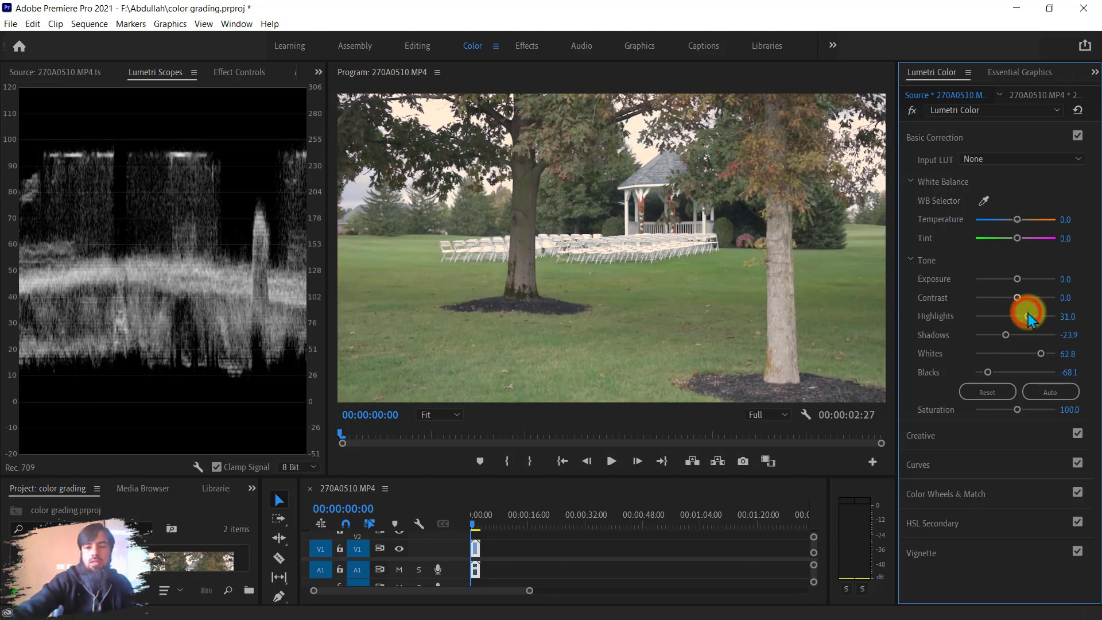
{"action": "mouse_move", "coordinate": [1025, 314]}
{"action": "left_mouse_down"}
{"action": "mouse_move", "coordinate": [1011, 318]}
{"action": "mouse_move", "coordinate": [1028, 320]}
{"action": "left_mouse_up"}
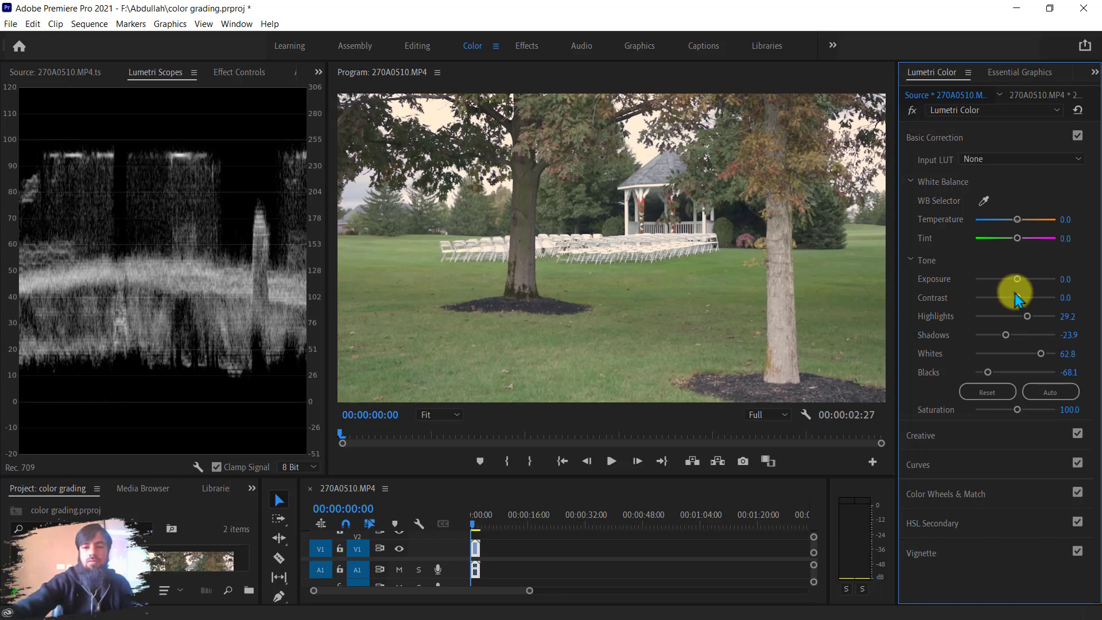
Step: Set the Contrast to 43.4 and Exposure to 0.2, and compare the clip with and without the Lumetri correction
{"action": "mouse_move", "coordinate": [1013, 298]}
{"action": "left_mouse_down"}
{"action": "mouse_move", "coordinate": [1037, 298]}
{"action": "mouse_move", "coordinate": [1027, 299]}
{"action": "left_mouse_up"}
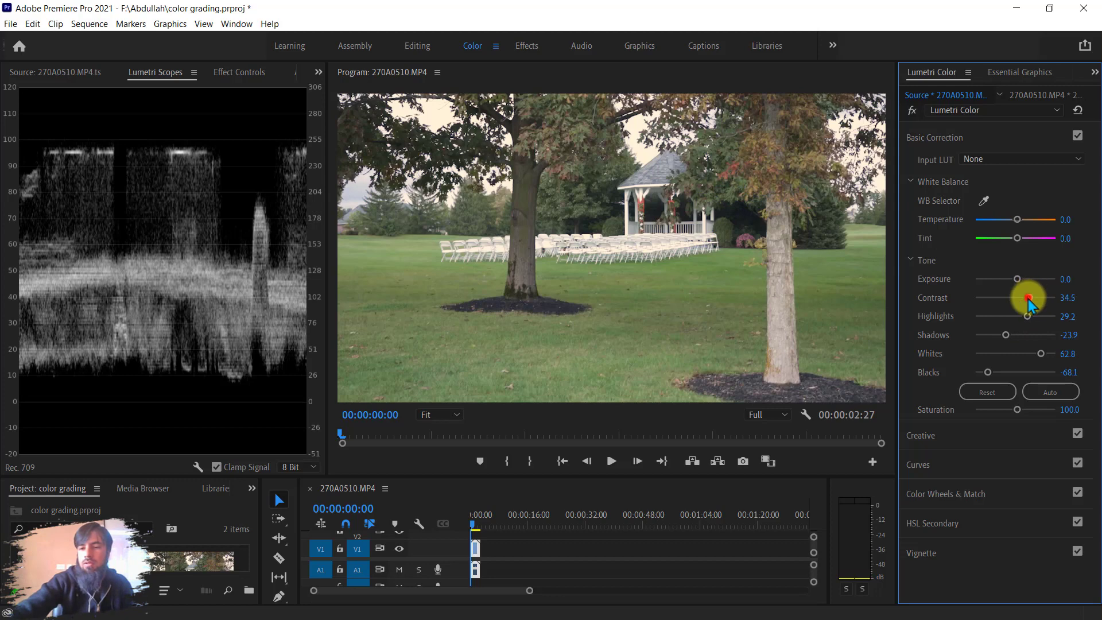
{"action": "mouse_move", "coordinate": [1027, 297]}
{"action": "left_mouse_down"}
{"action": "mouse_move", "coordinate": [1012, 298]}
{"action": "mouse_move", "coordinate": [1032, 300]}
{"action": "left_mouse_up"}
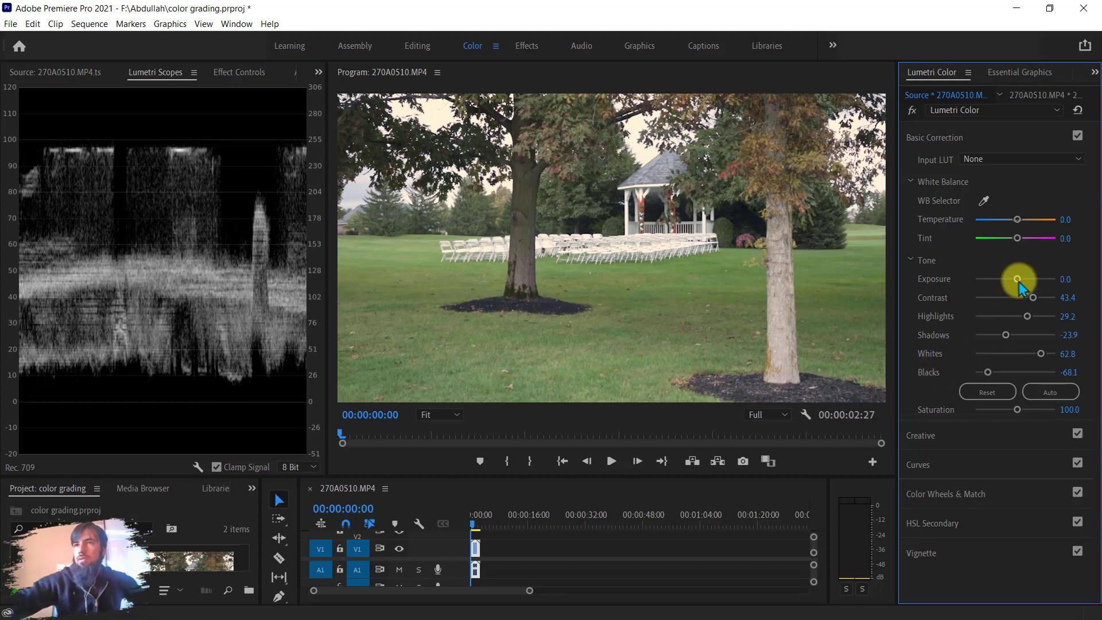
{"action": "left_click_drag", "start_coordinate": [1015, 279], "coordinate": [1016, 279]}
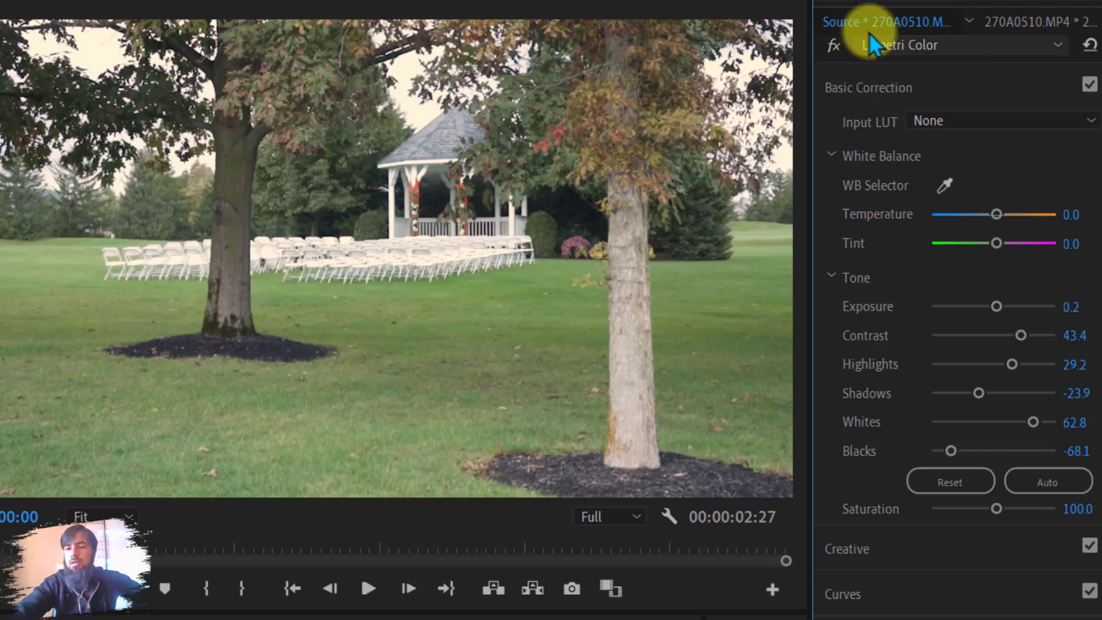
{"action": "left_click", "coordinate": [833, 46]}
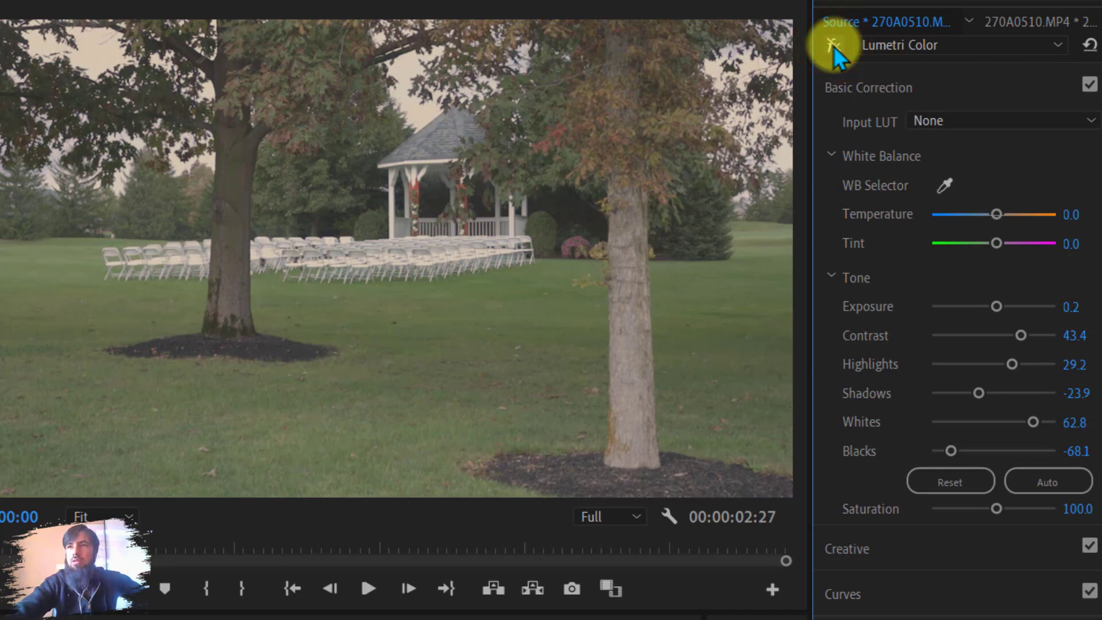
{"action": "left_click", "coordinate": [834, 46]}
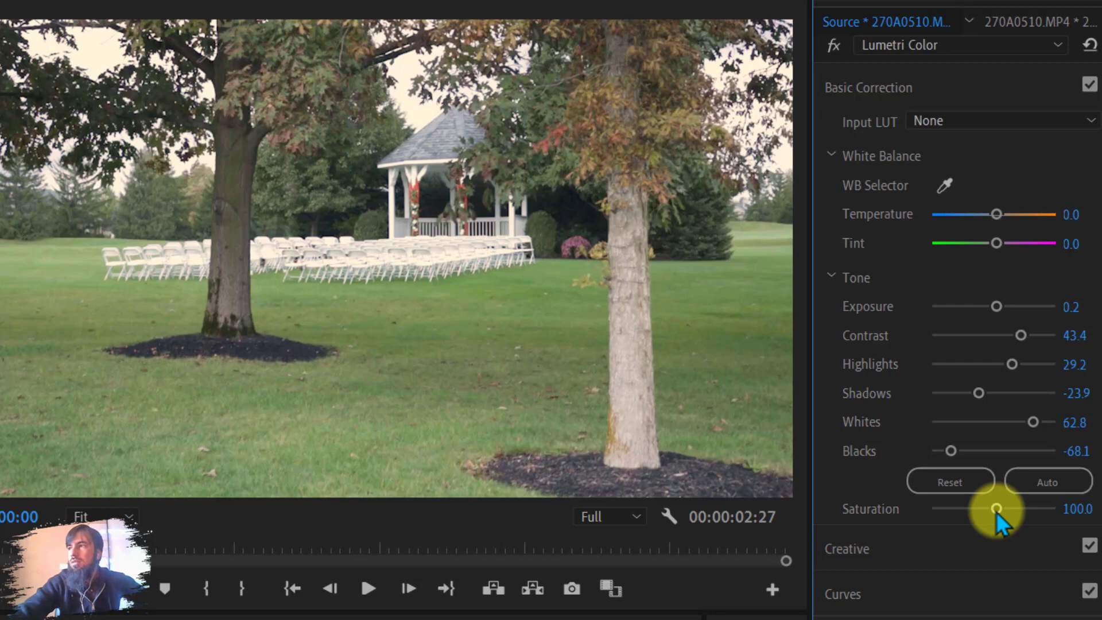
Step: Try different Saturation levels, judge the picture at 100% zoom, and set the Saturation to 103
{"action": "left_click_drag", "start_coordinate": [996, 512], "coordinate": [889, 511]}
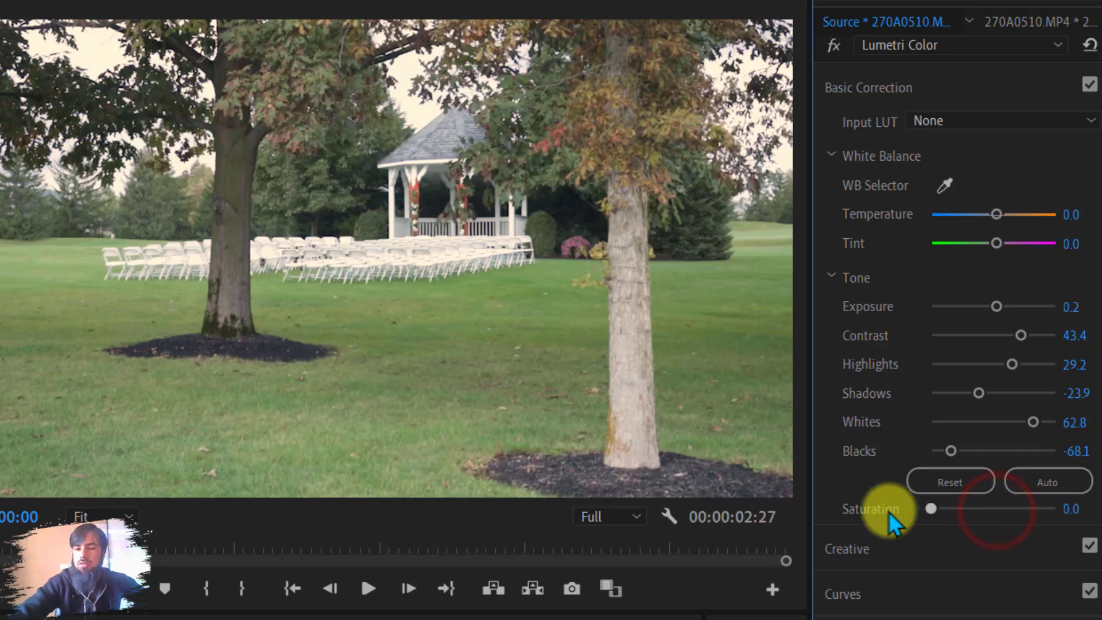
{"action": "mouse_move", "coordinate": [992, 509]}
{"action": "left_mouse_down"}
{"action": "mouse_move", "coordinate": [1054, 508]}
{"action": "mouse_move", "coordinate": [1010, 498]}
{"action": "mouse_move", "coordinate": [1005, 511]}
{"action": "left_mouse_up"}
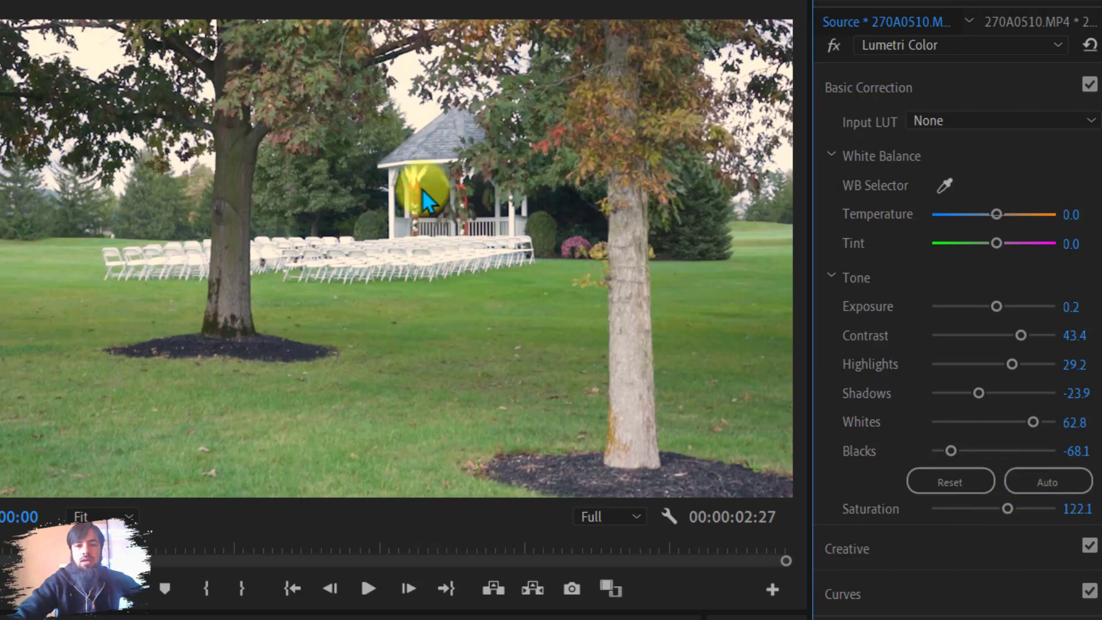
{"action": "left_click", "coordinate": [107, 519]}
{"action": "left_click", "coordinate": [108, 552]}
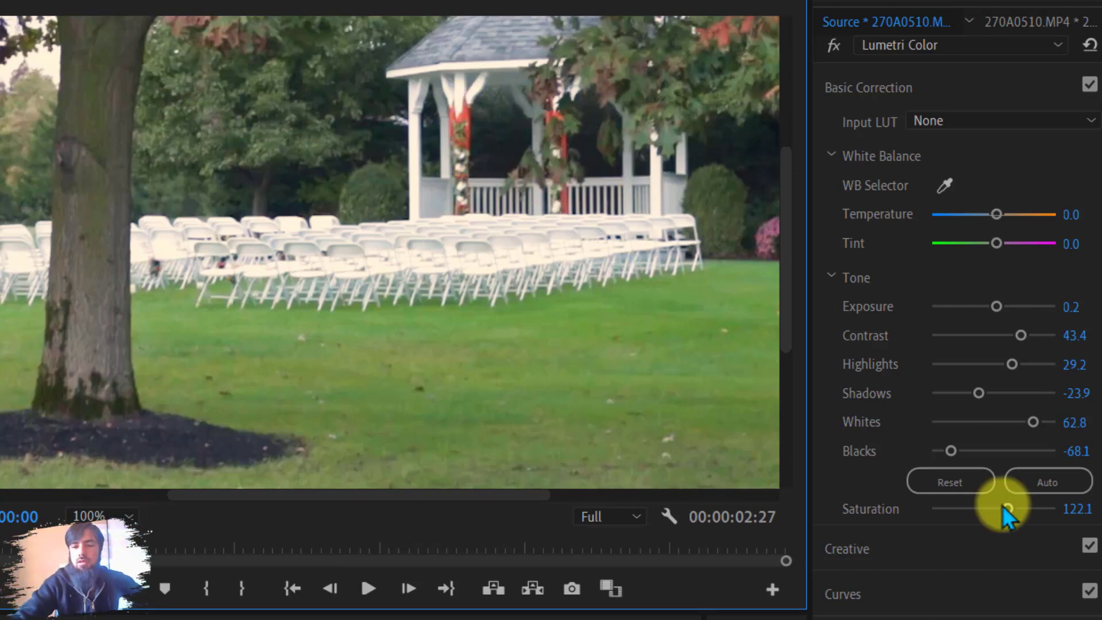
{"action": "left_click_drag", "start_coordinate": [1007, 509], "coordinate": [992, 513]}
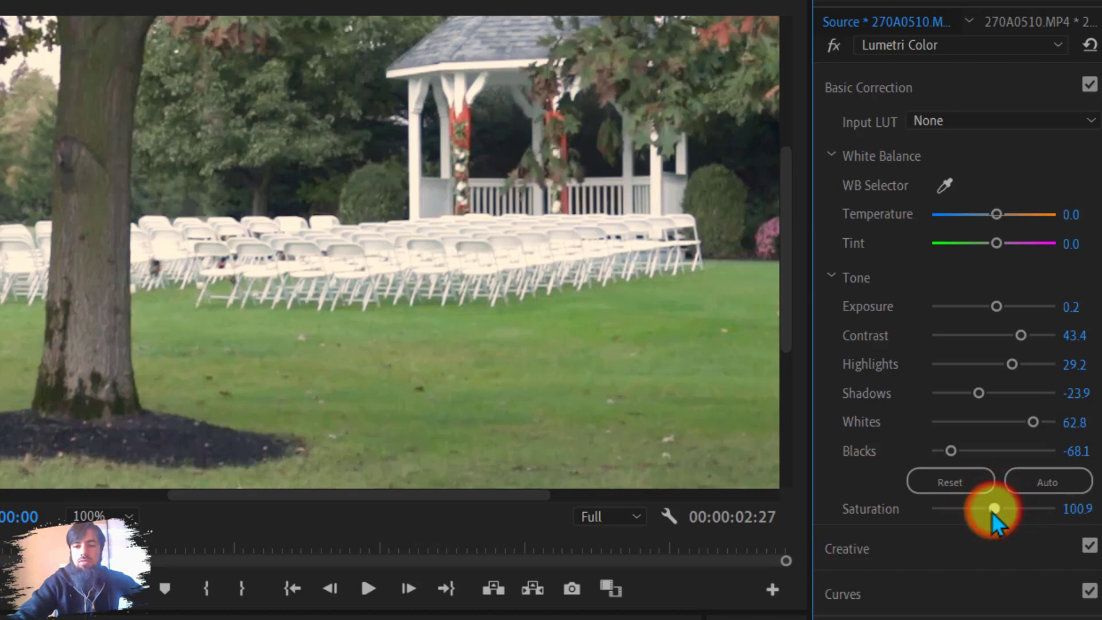
{"action": "left_click", "coordinate": [1079, 511]}
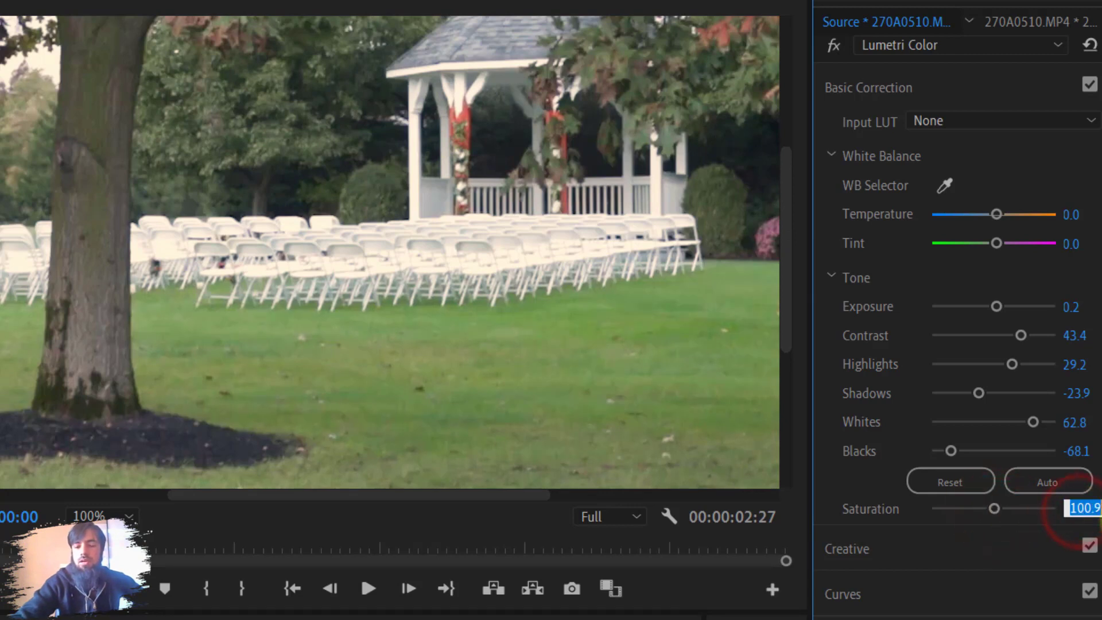
{"action": "type", "text": "1"}
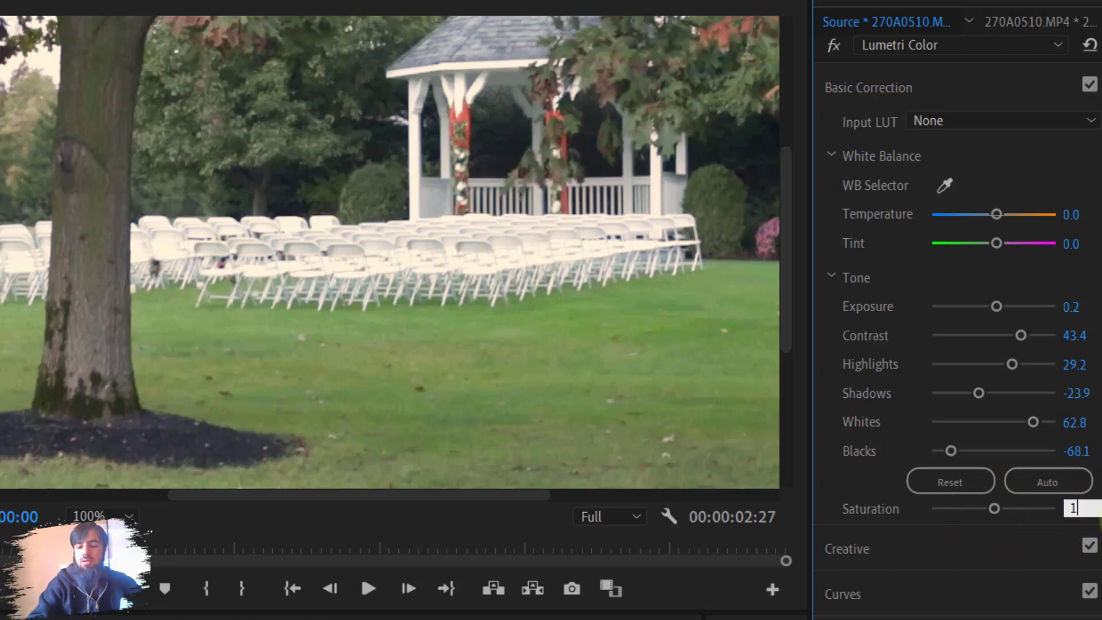
{"action": "type", "text": "03"}
{"action": "key", "text": "Return"}
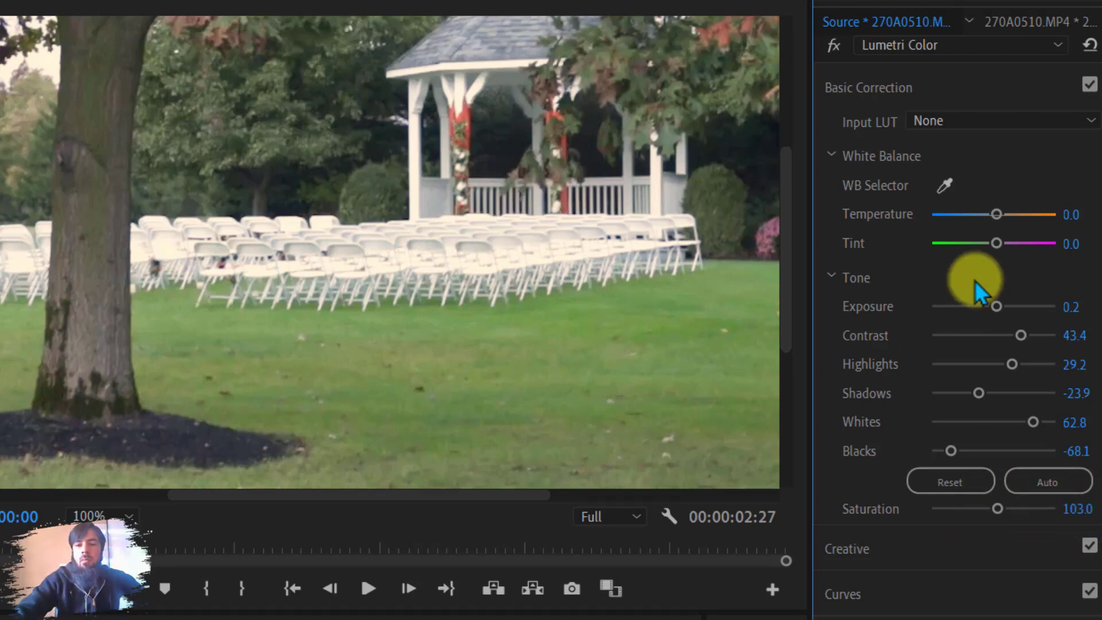
Step: Sample the white balance from the gazebo roof twice, ending with Temperature 3.1 and Tint 0.0
{"action": "left_click", "coordinate": [945, 186]}
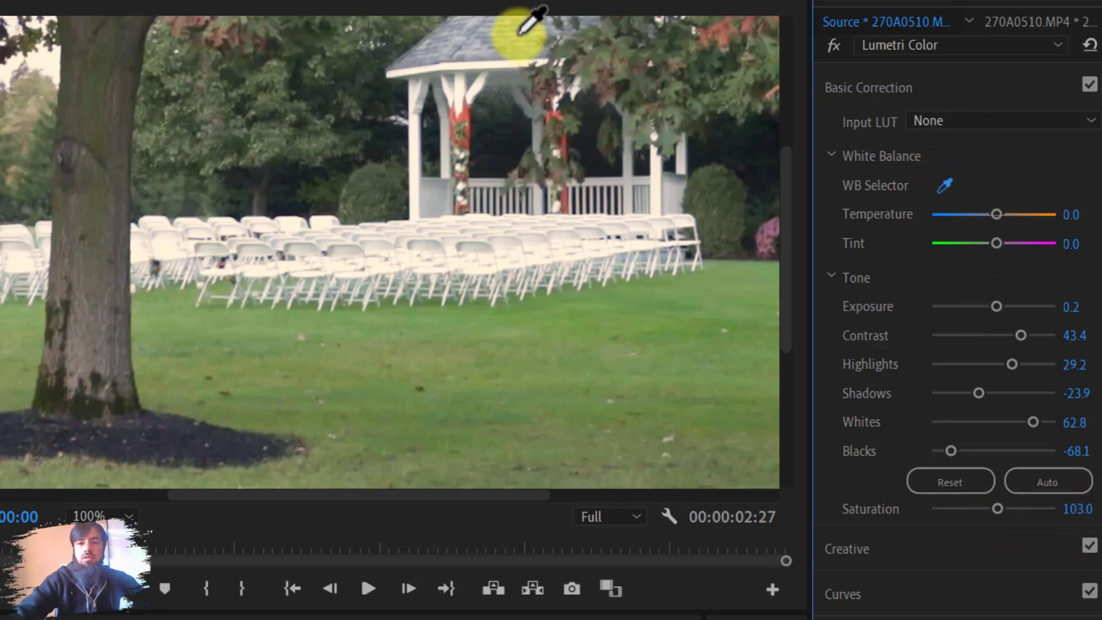
{"action": "left_click", "coordinate": [481, 40]}
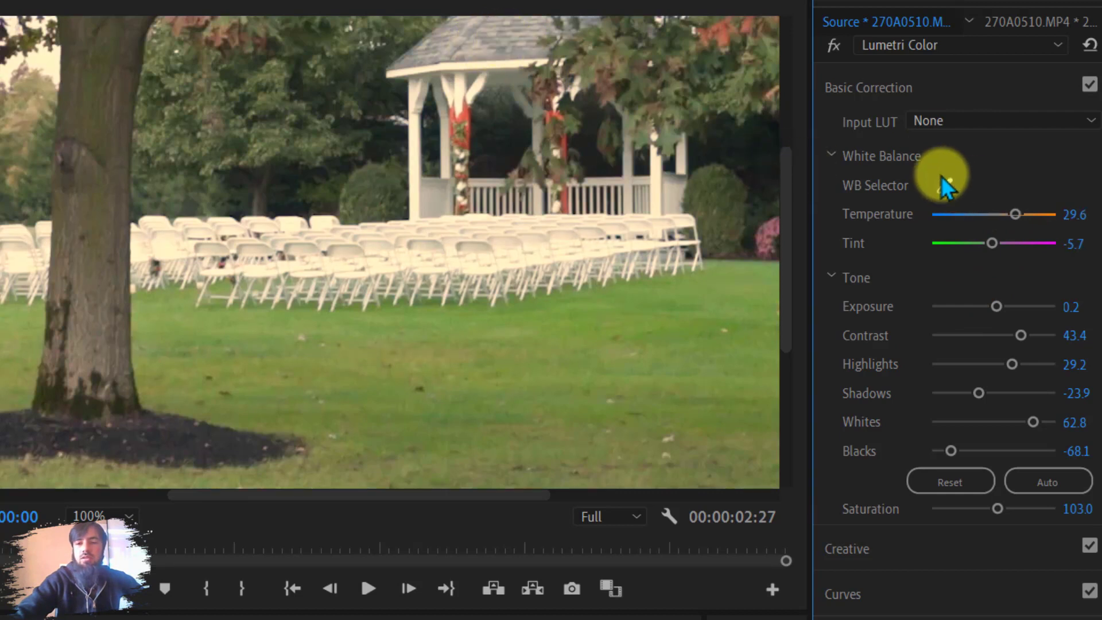
{"action": "left_click", "coordinate": [946, 188]}
{"action": "left_click", "coordinate": [505, 32]}
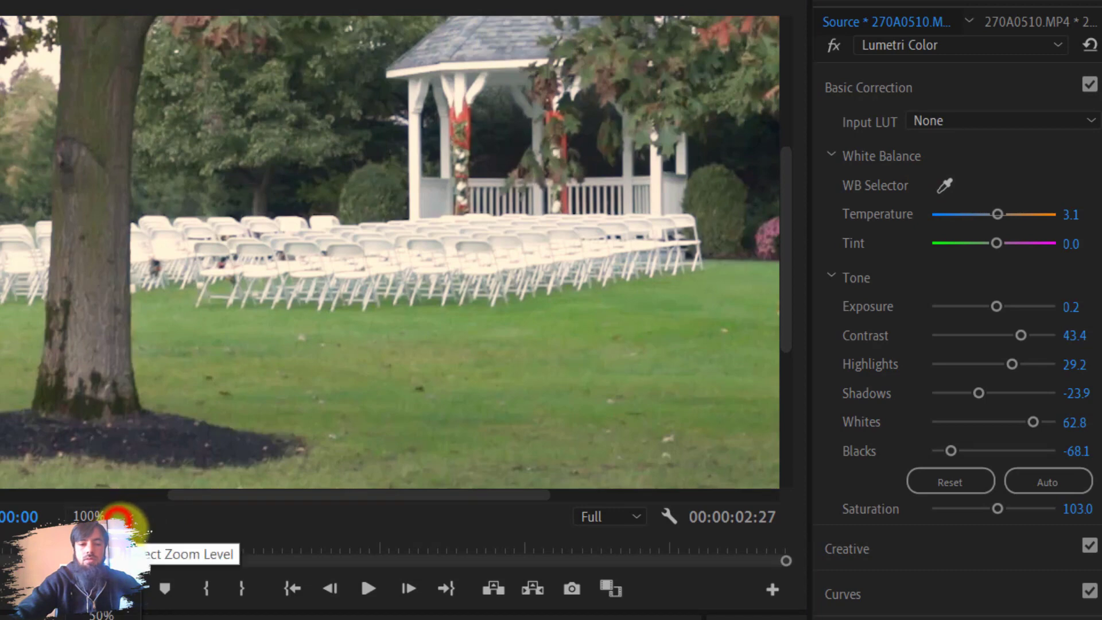
Step: Fit the whole picture in the Program monitor and compare it with the Lumetri correction bypassed and enabled
{"action": "left_click", "coordinate": [123, 517]}
{"action": "left_click", "coordinate": [122, 539]}
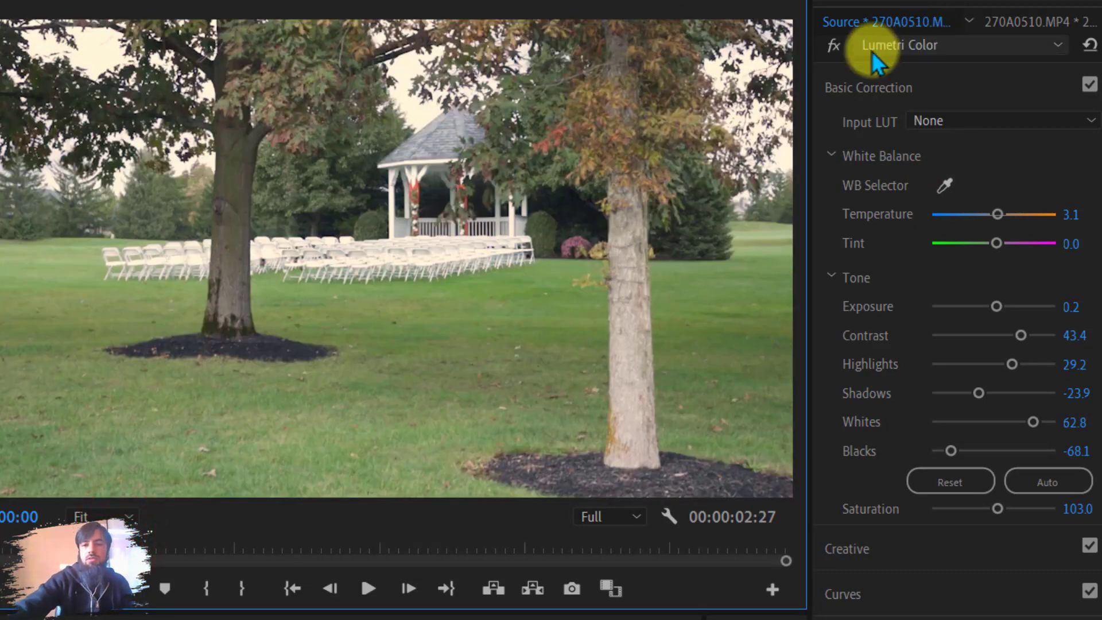
{"action": "left_click", "coordinate": [837, 49]}
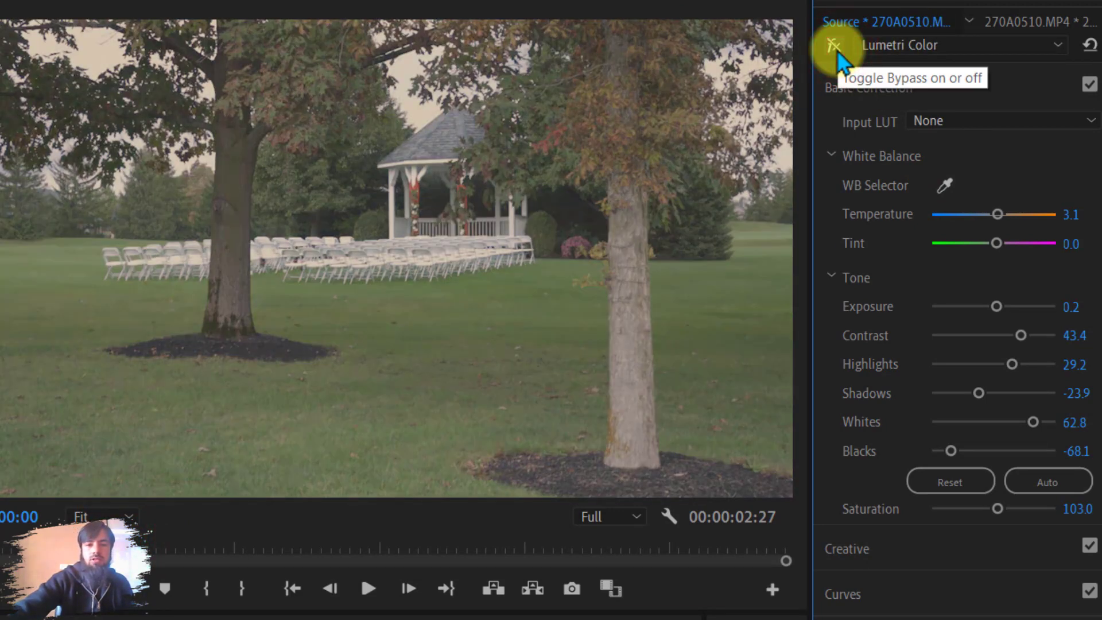
{"action": "left_click", "coordinate": [835, 47]}
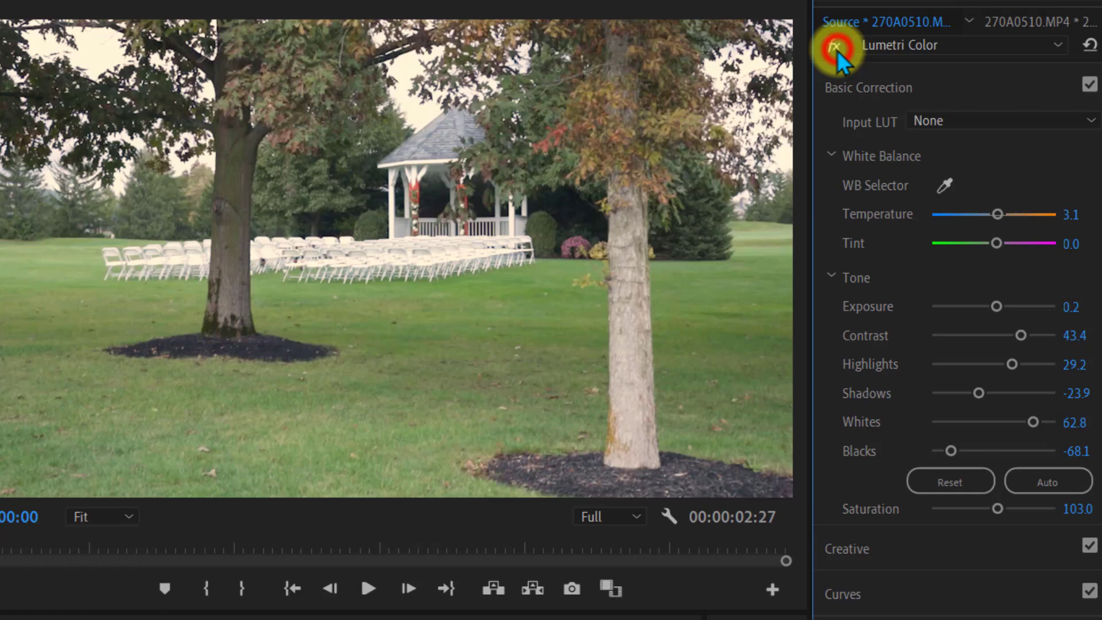